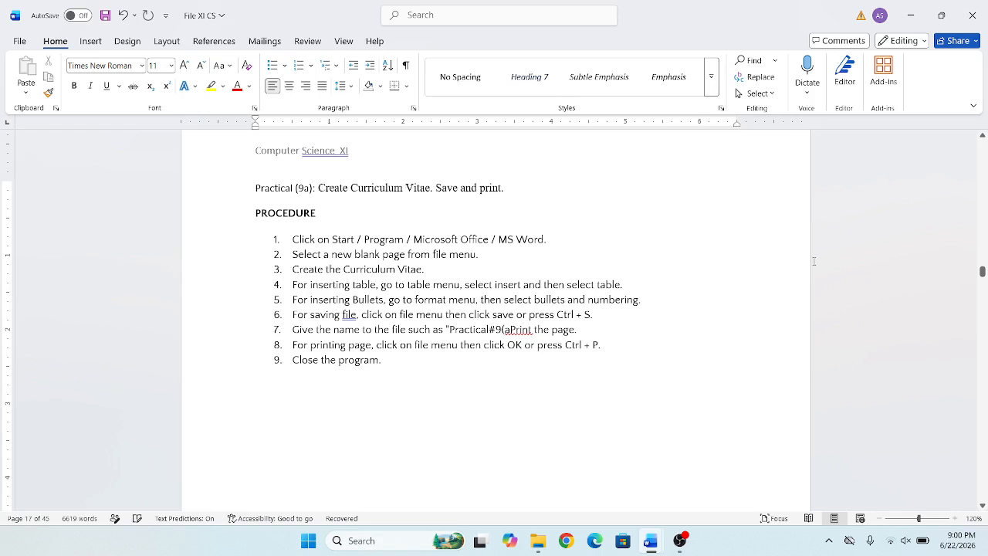
Step: Review the numbered procedure for Practical (9a), Create Curriculum Vitae, on page 17 of the document
drag(983, 272, 983, 271)
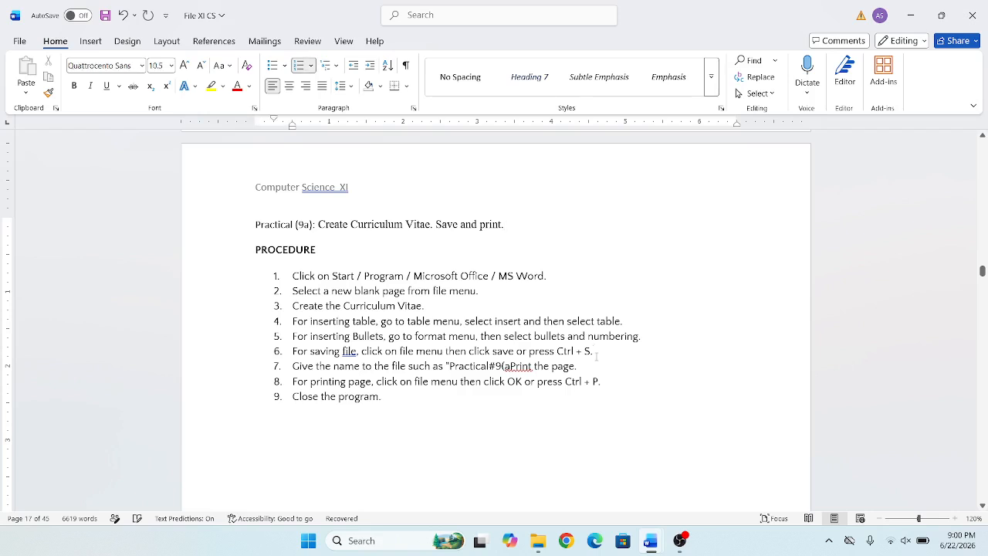
key(Down)
key(Down)
key(Down)
key(Down)
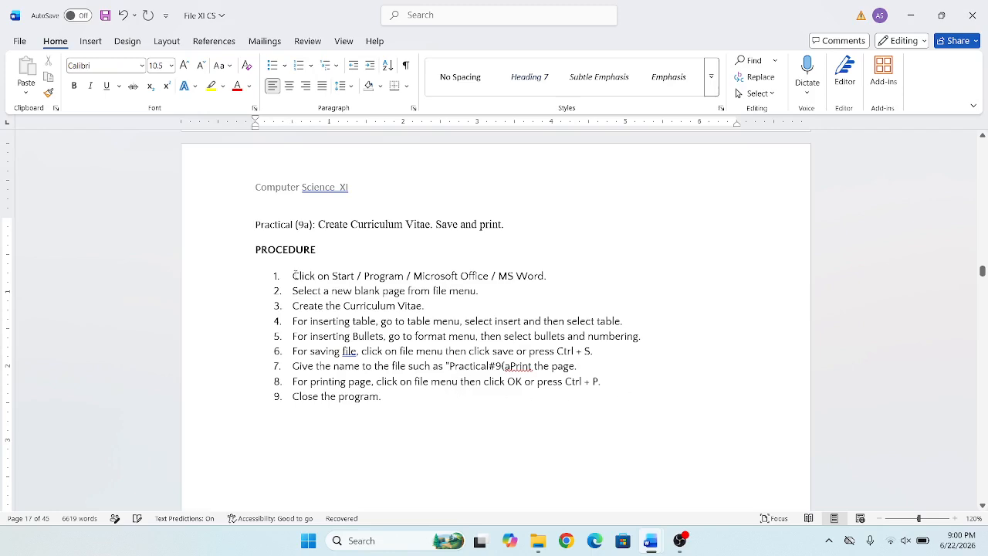
drag(297, 274, 417, 408)
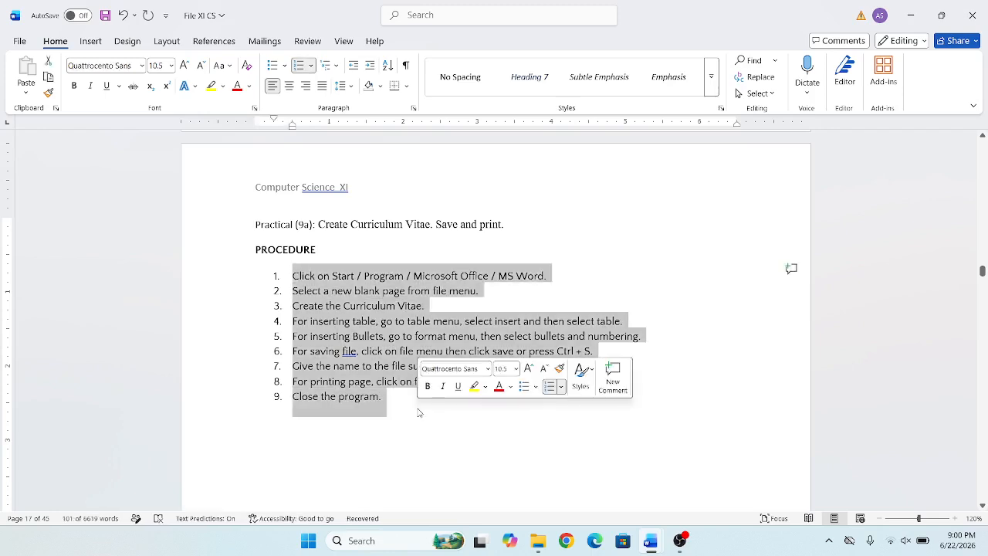
click(473, 443)
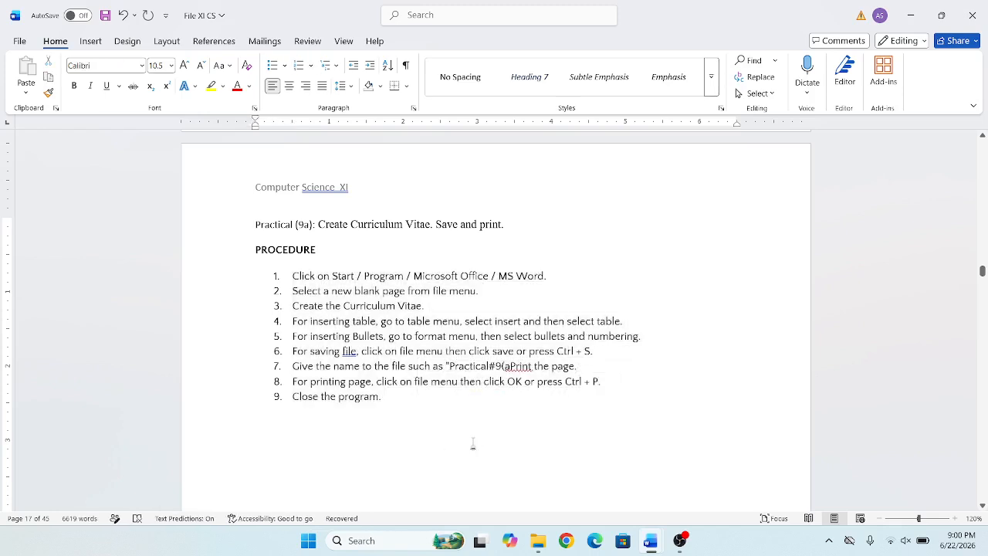
Step: Examine the sample CV following the Practical (9a) procedure, focusing on its Objective paragraph and contact header
scroll(473, 443, down, 8)
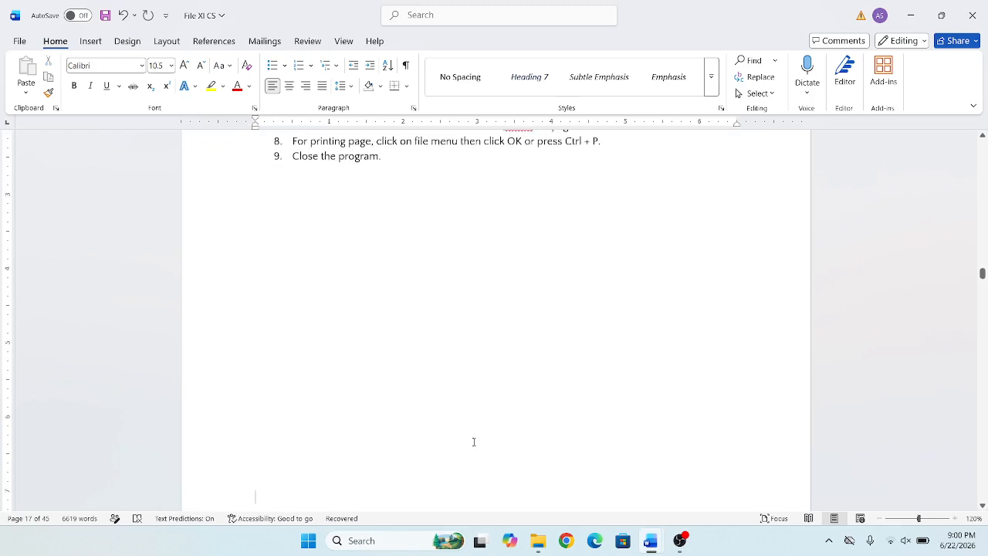
scroll(474, 441, down, 10)
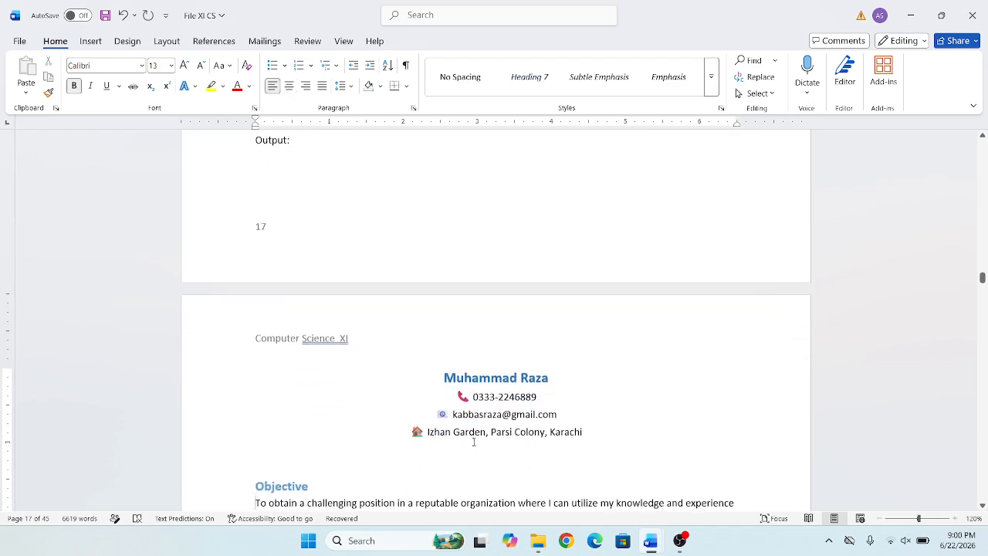
scroll(474, 441, down, 4)
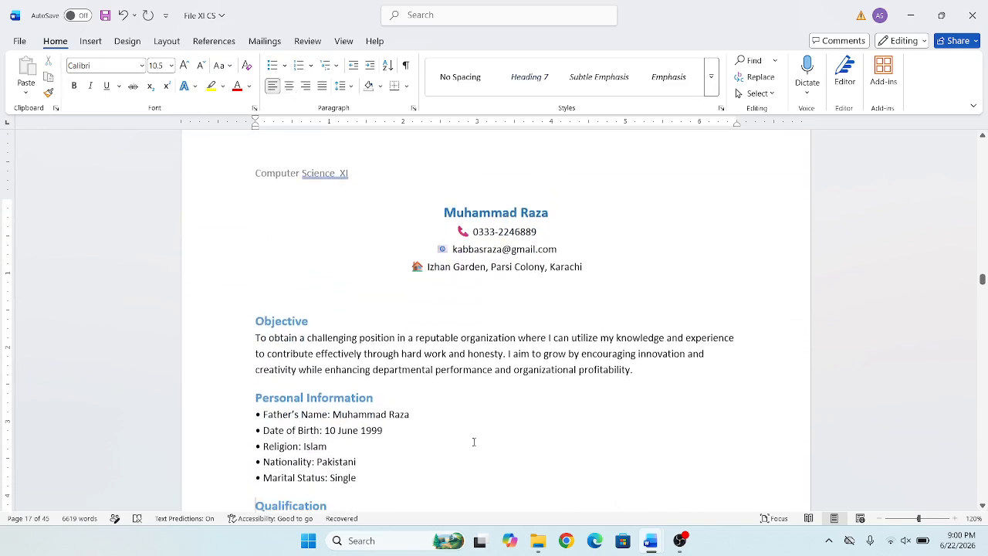
key(Down)
key(Down)
key(Down)
key(Up)
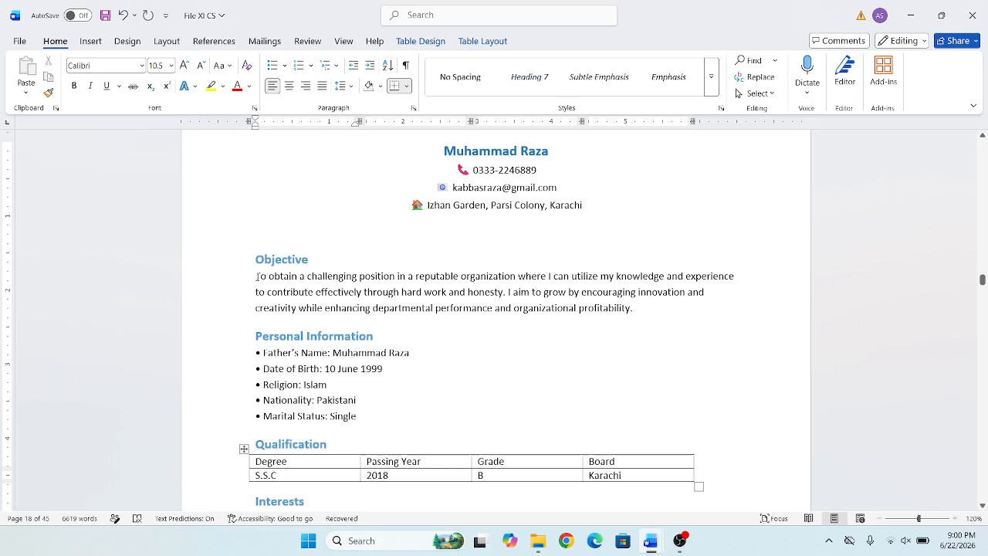
drag(257, 276, 568, 265)
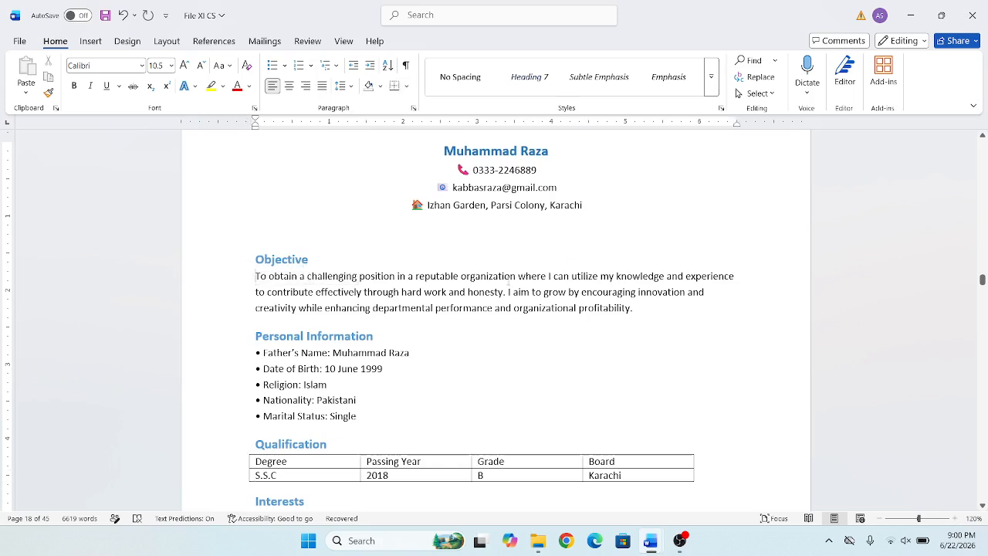
drag(417, 276, 641, 308)
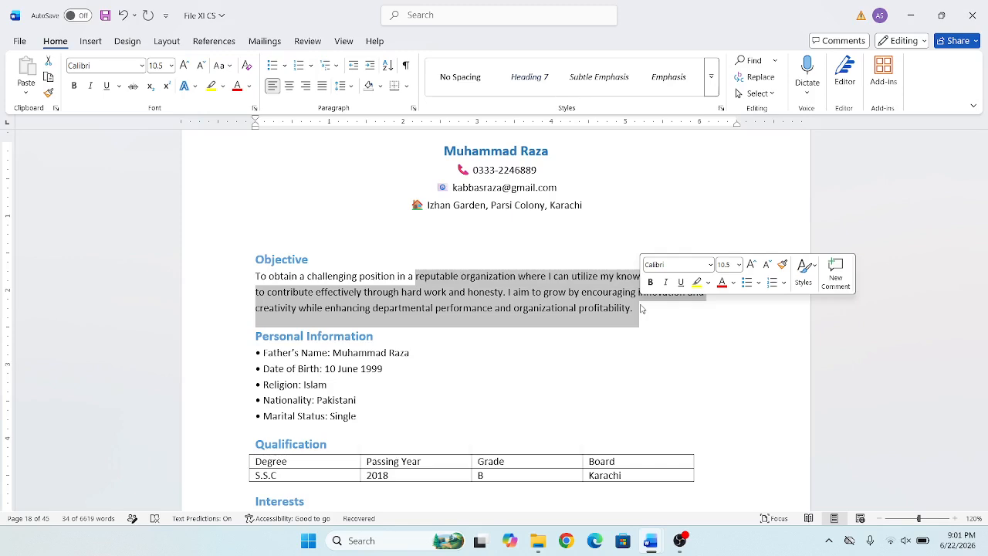
click(399, 193)
click(458, 219)
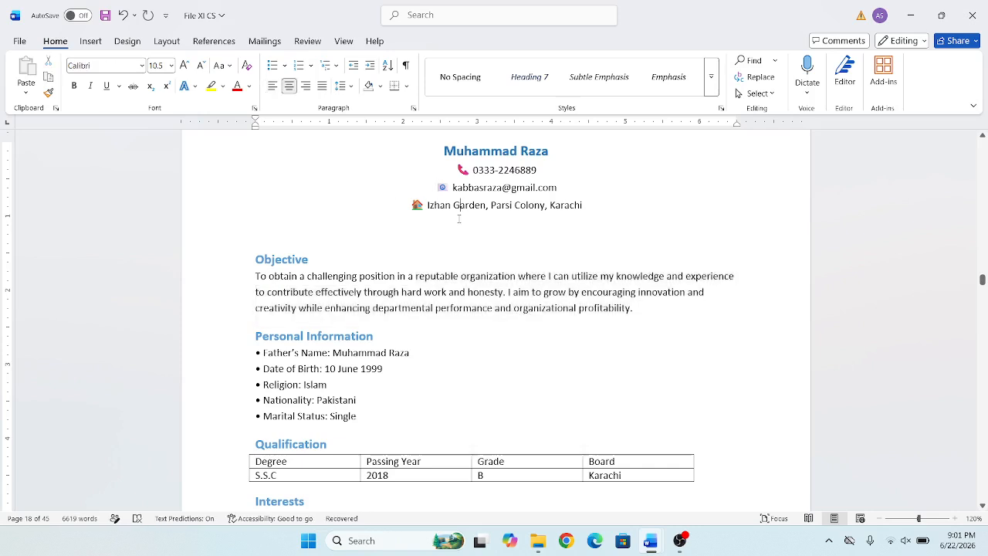
drag(446, 147, 593, 216)
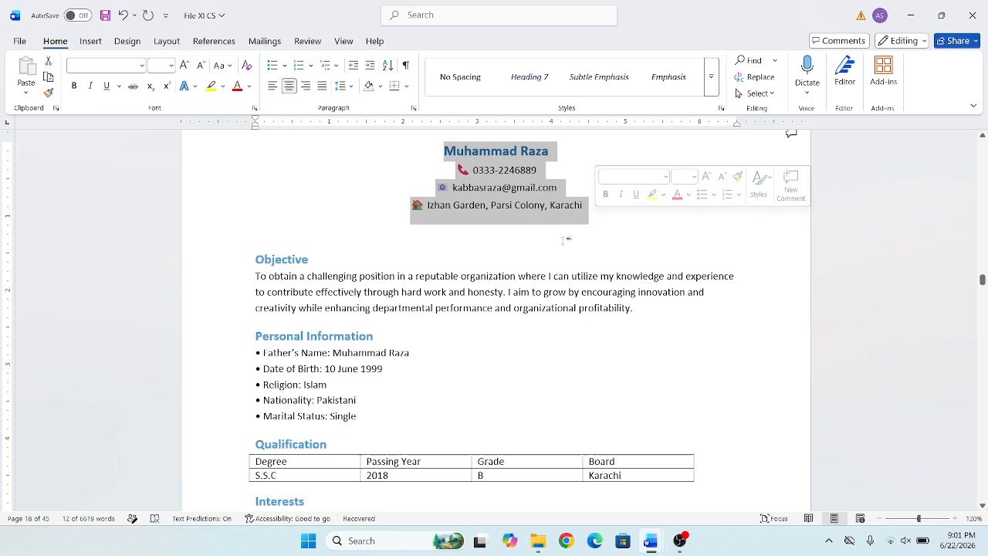
click(566, 240)
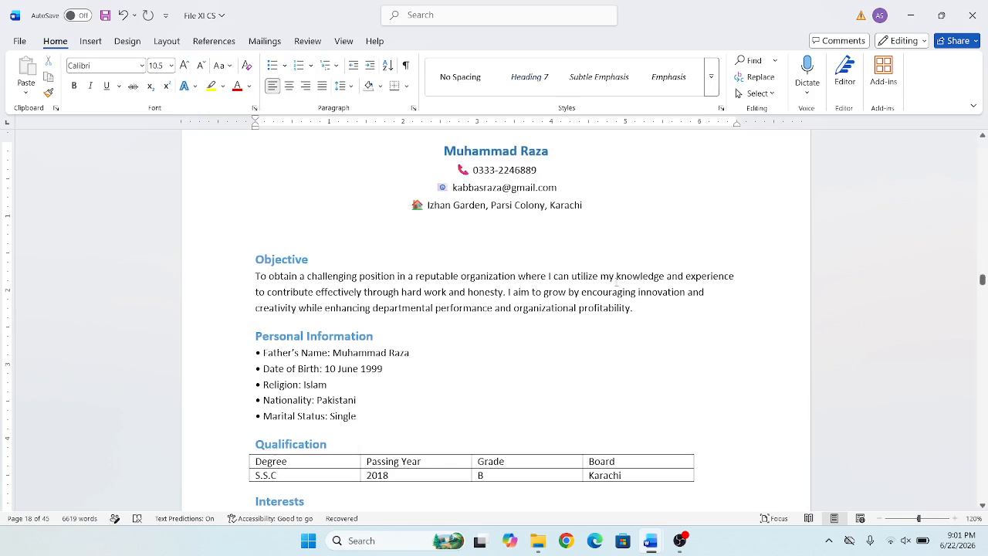
Step: Switch to Chrome with the stoneridge profile, search the web for "gemini" and open the Google Gemini site
click(566, 540)
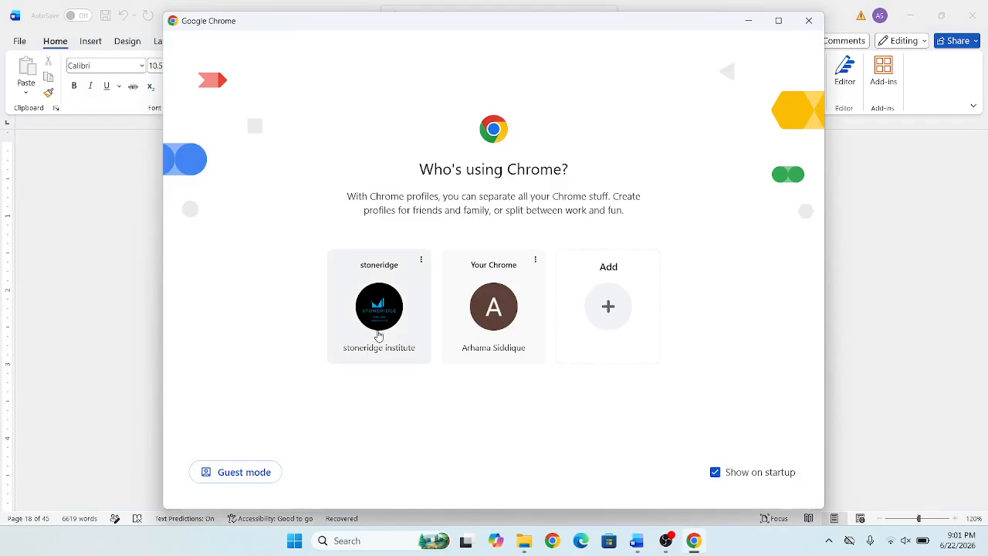
click(379, 335)
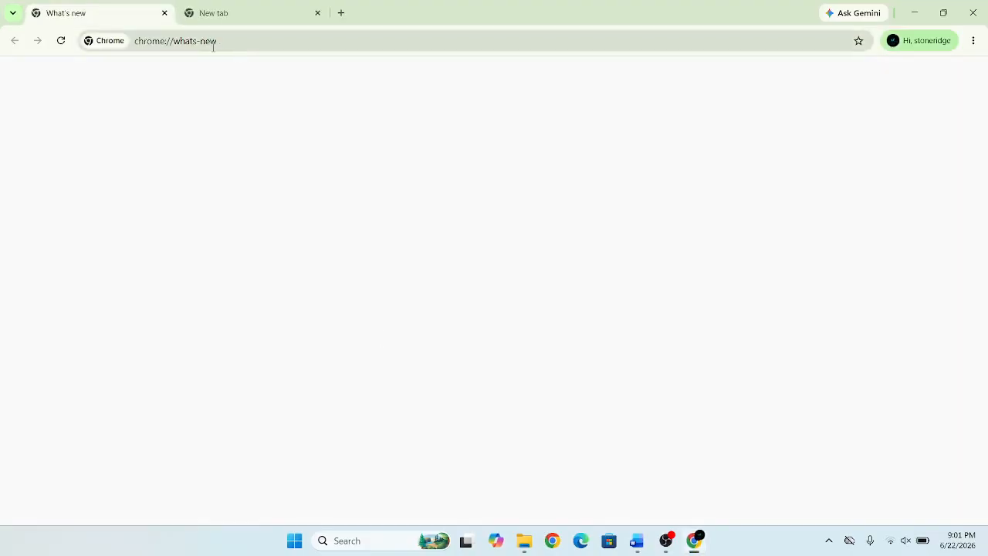
click(214, 41)
text(gemini)
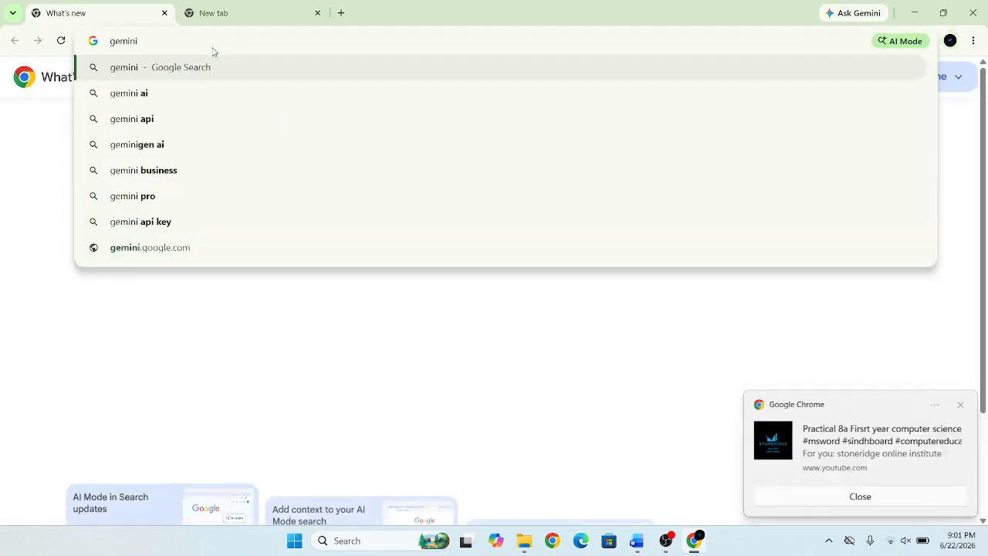
key(Return)
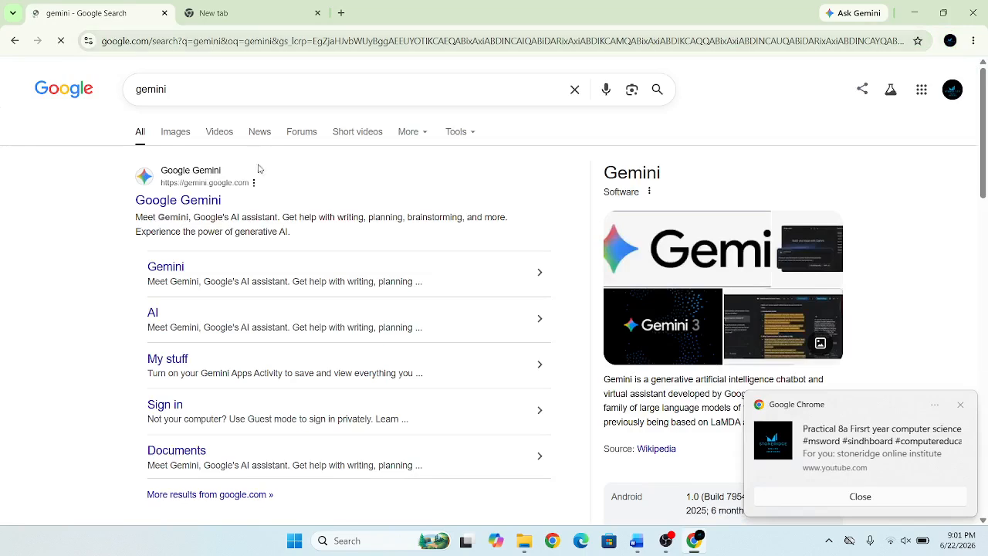
click(174, 201)
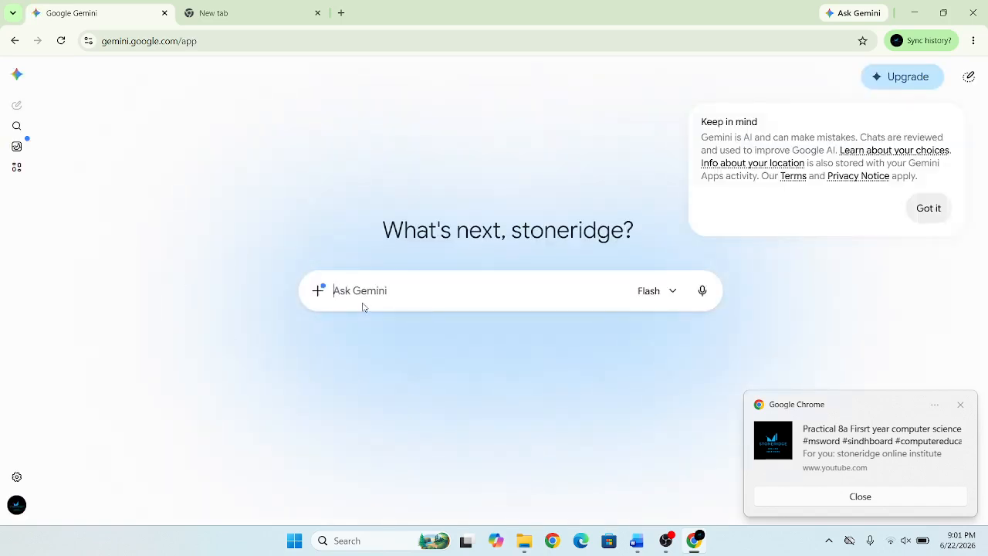
Step: Ask Gemini "what to keep in mind while writing the cv" and dismiss the Keep in mind notice
text(whs)
key(BackSpace)
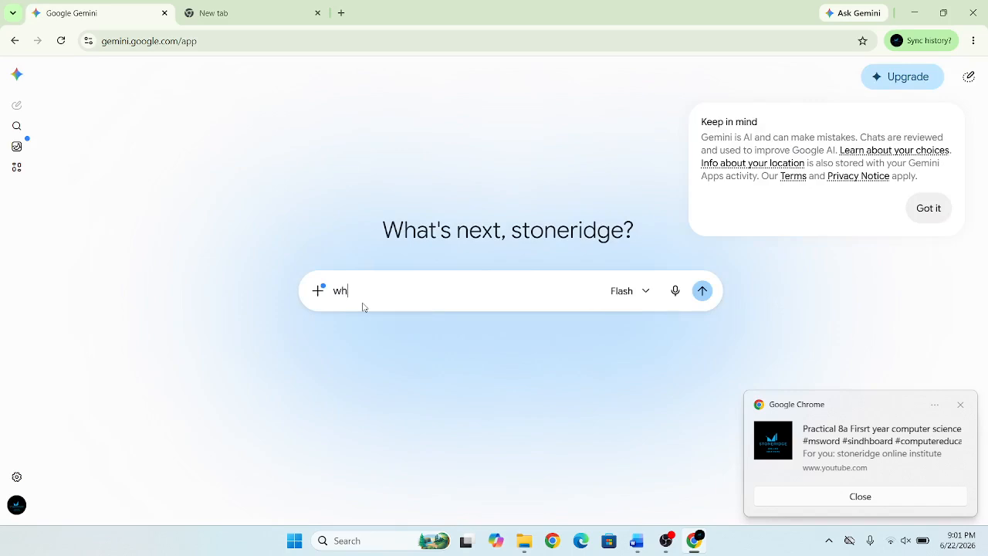
text(at to keep in mind whil)
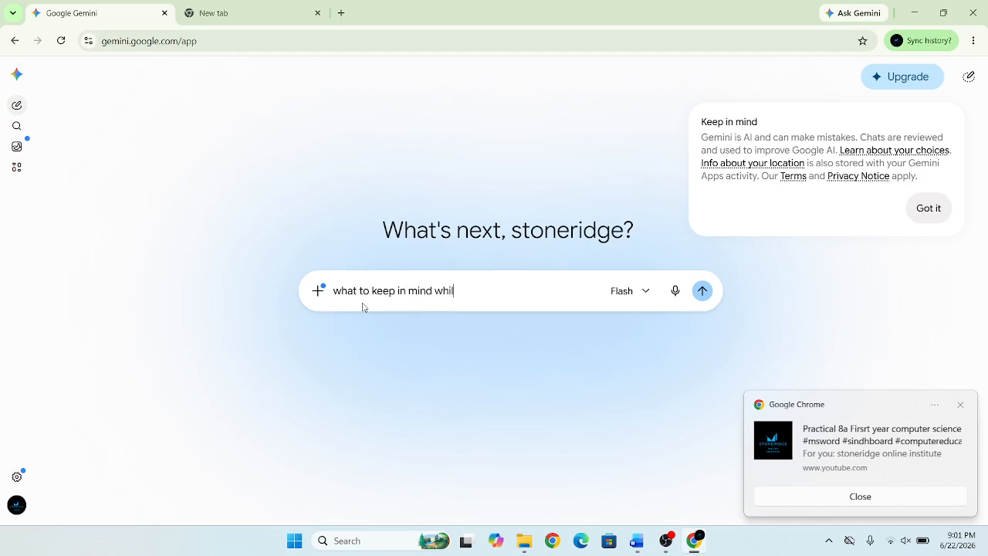
text(e writing thecv)
key(Return)
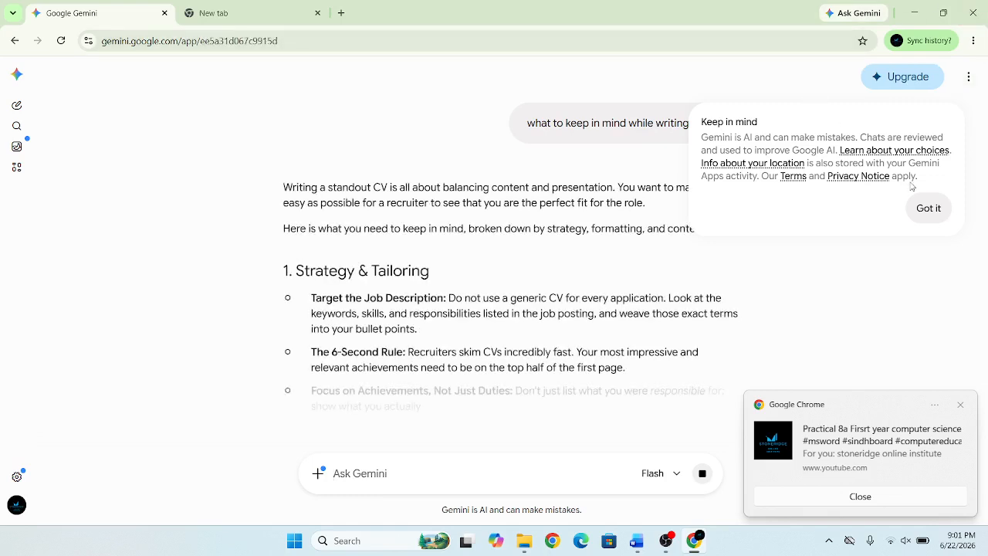
click(928, 208)
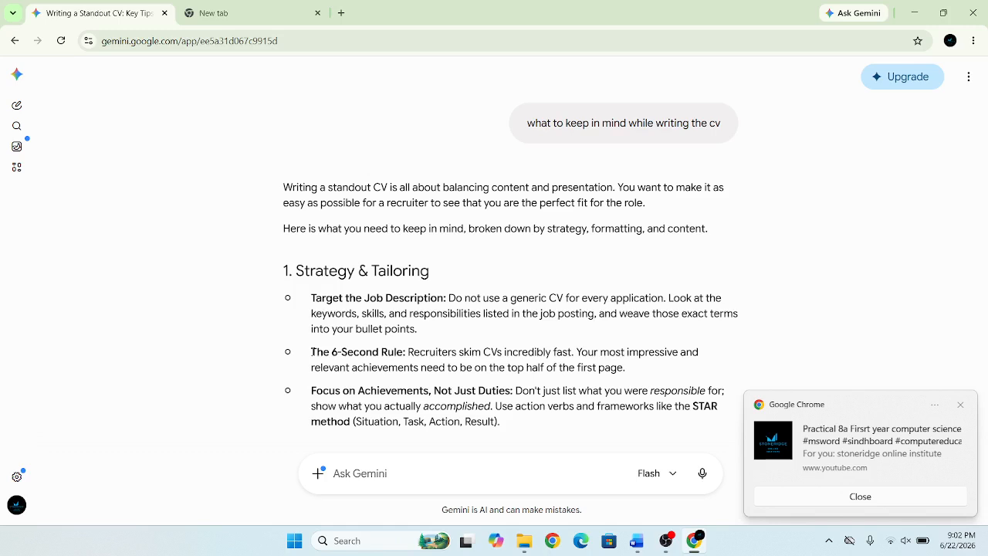
Step: Read Gemini's CV advice on the 6-Second Rule, focusing on achievements and keeping it concise, dismissing the browser notification
drag(311, 352, 631, 366)
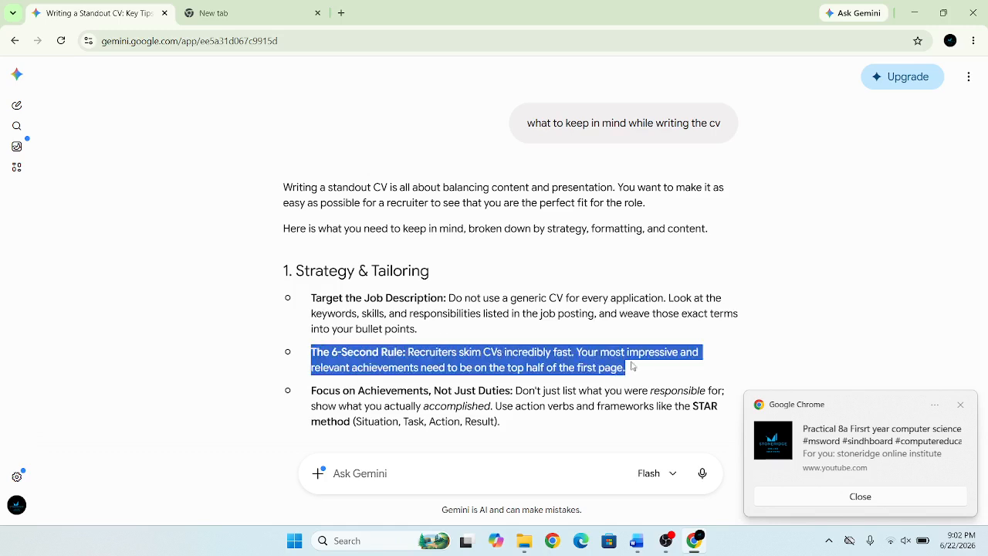
click(967, 405)
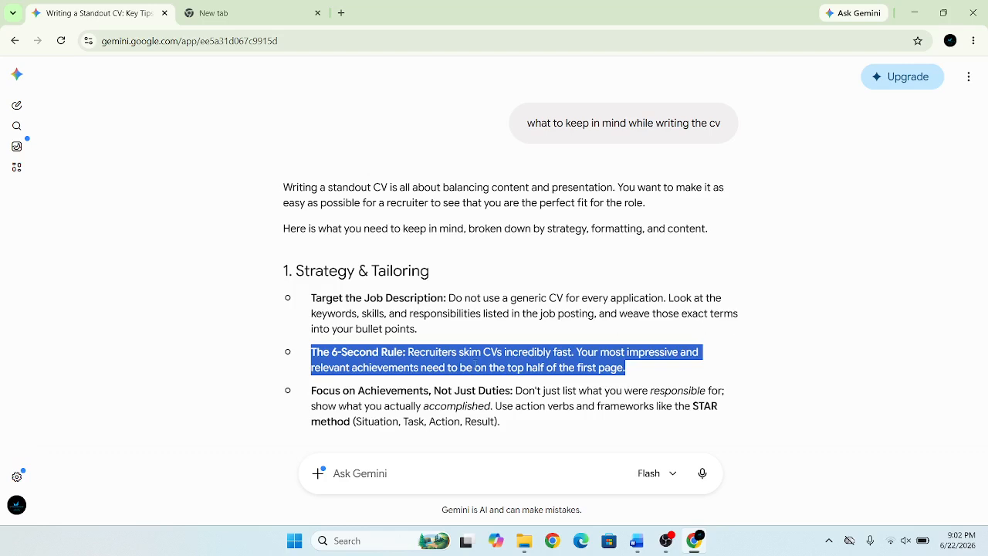
click(449, 372)
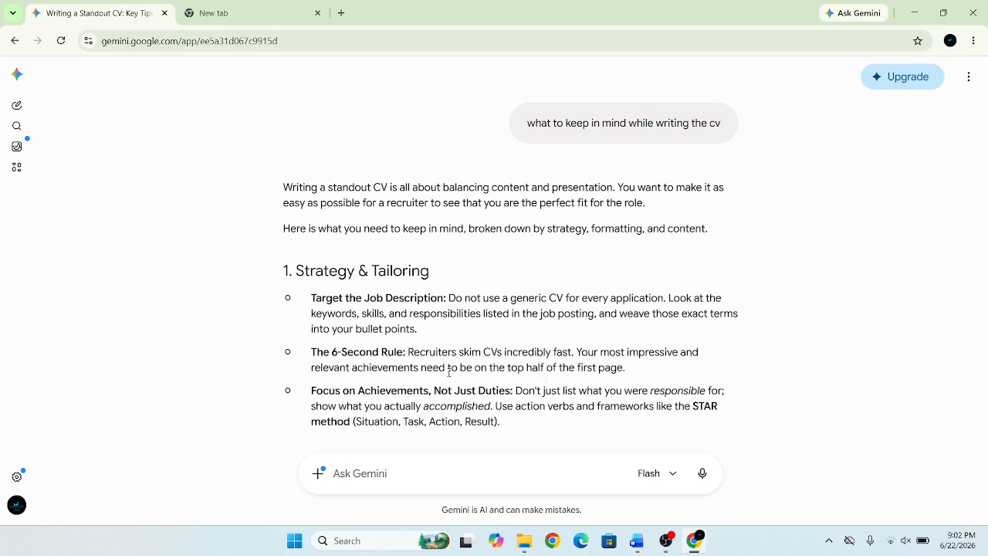
scroll(448, 372, down, 2)
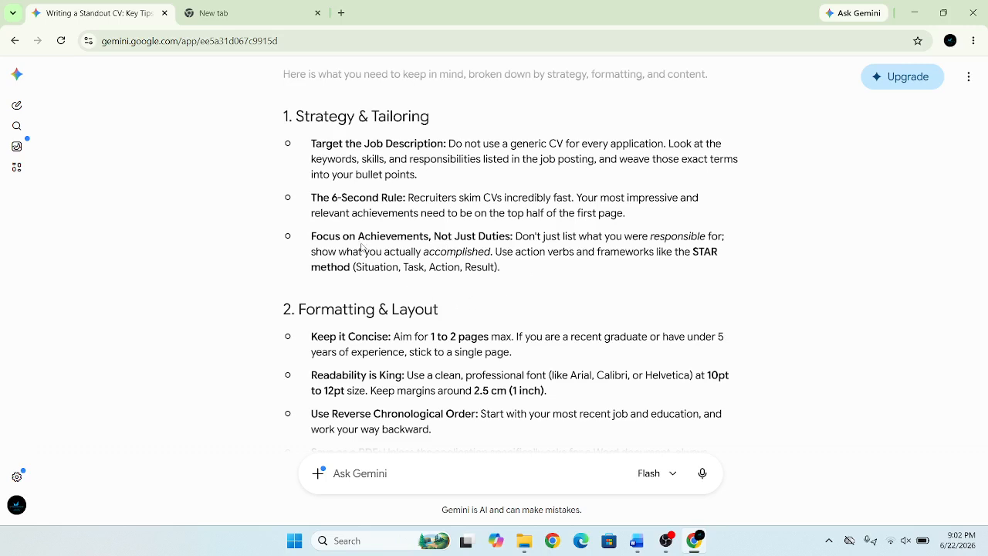
drag(349, 235, 589, 251)
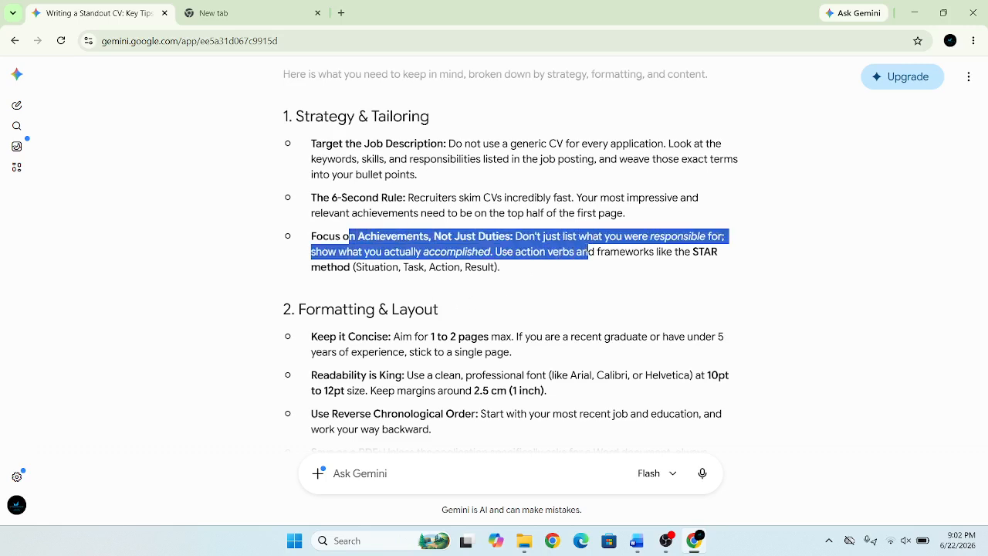
click(589, 252)
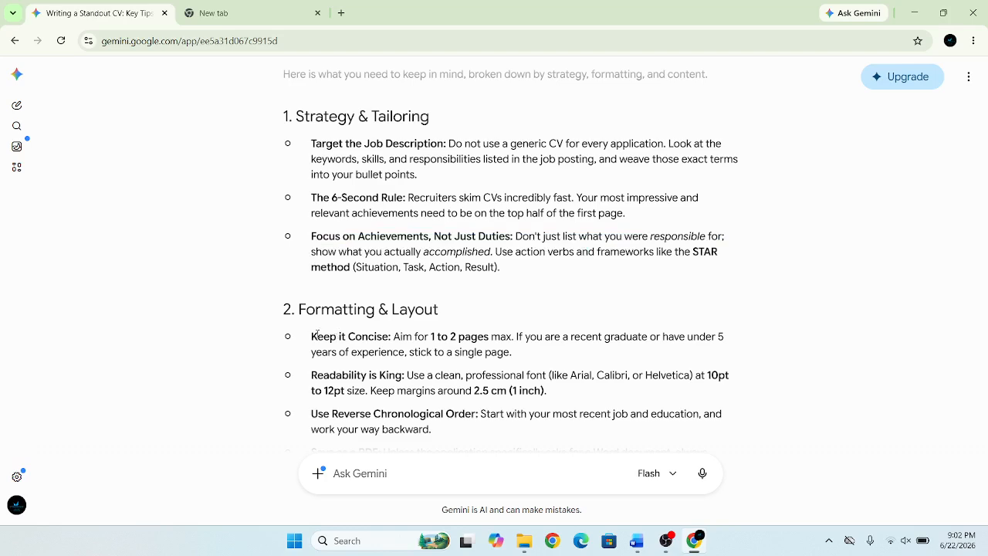
drag(313, 336, 552, 336)
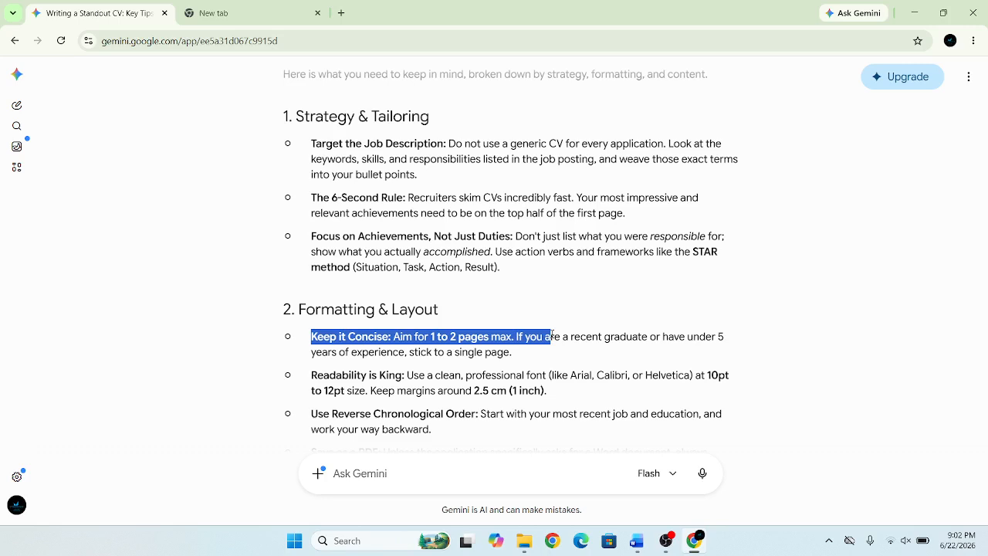
click(656, 232)
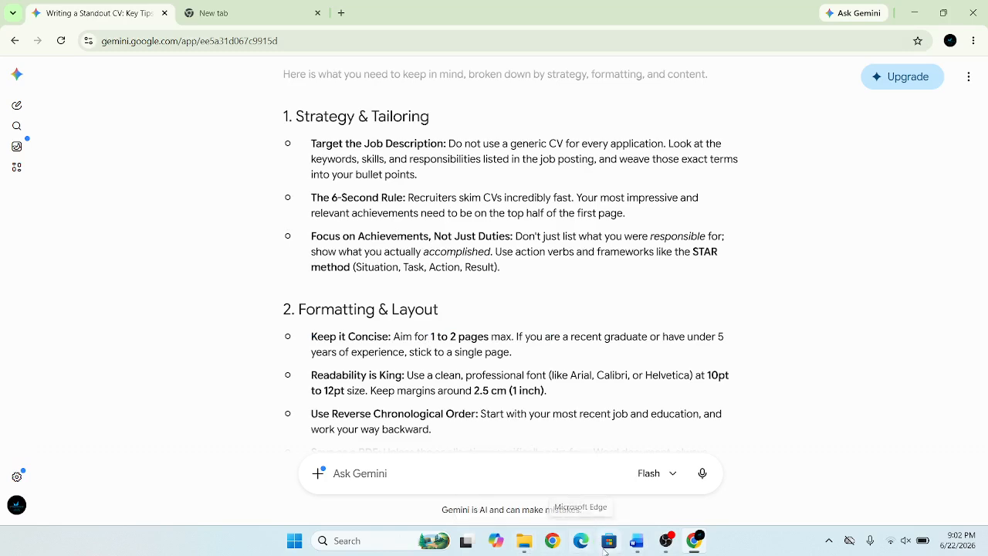
Step: Switch back to the File XI CS document in Word and examine the phone, email and address lines in the CV header
mouse_move(630, 543)
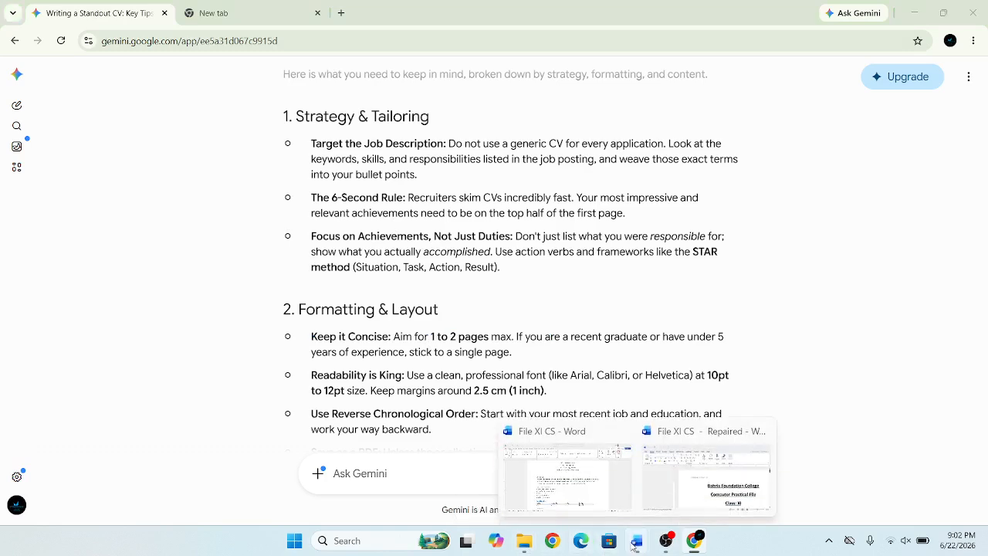
click(603, 486)
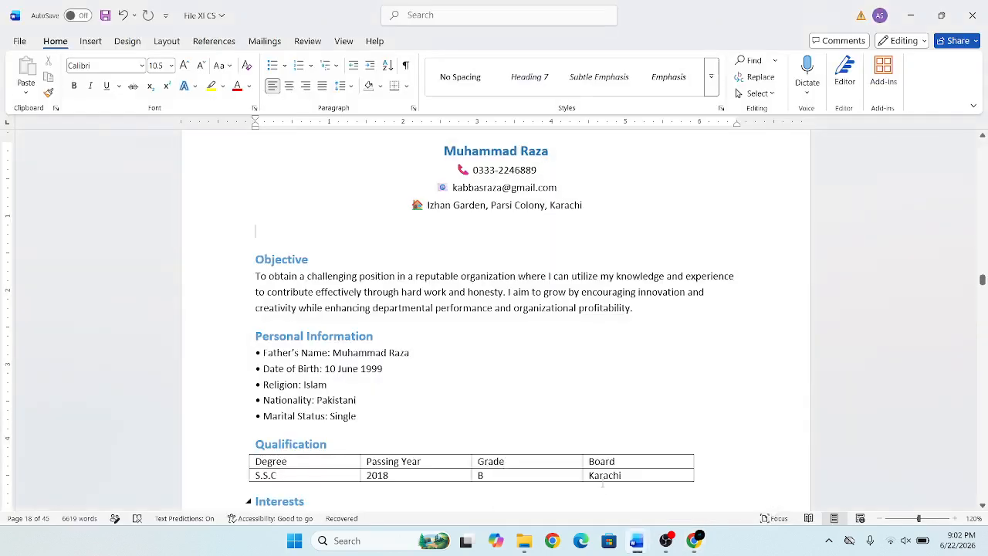
click(541, 389)
drag(457, 169, 561, 180)
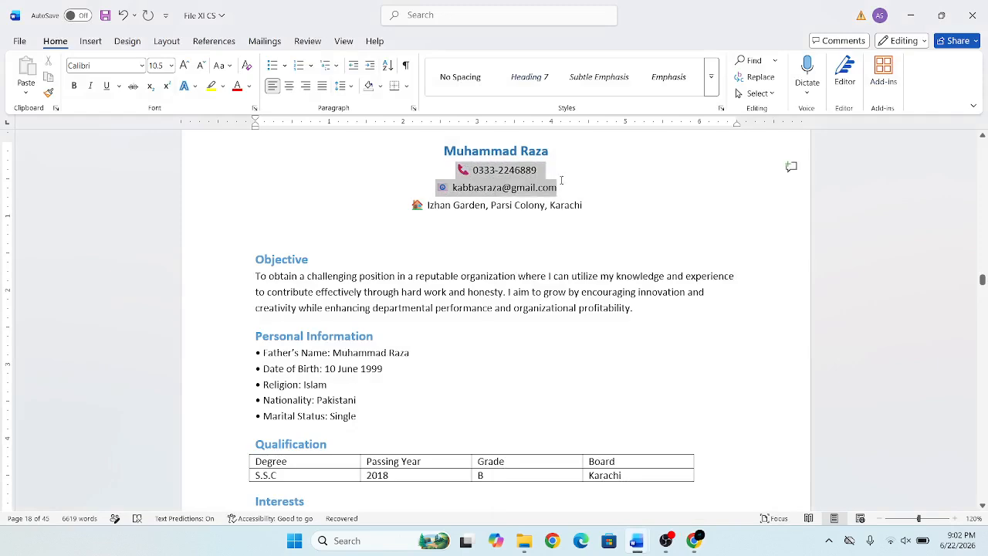
click(520, 229)
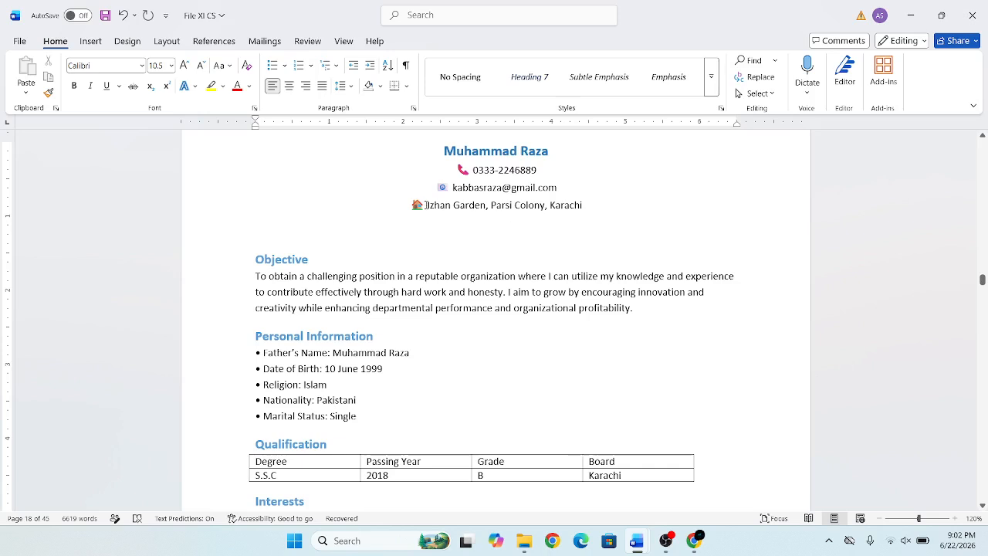
drag(453, 188, 638, 204)
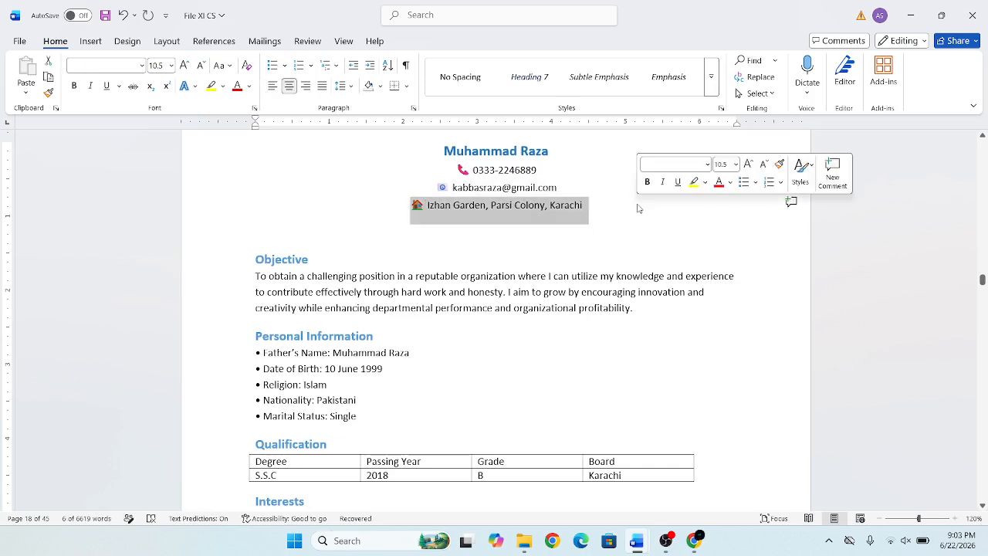
Step: Select the three contact lines below the name in the CV header to review them together
click(588, 196)
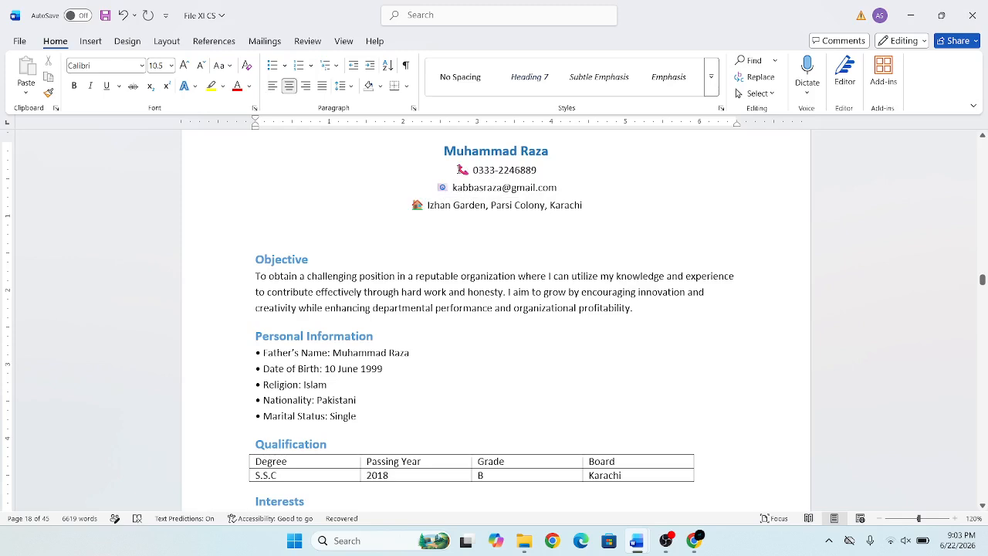
drag(459, 170, 587, 206)
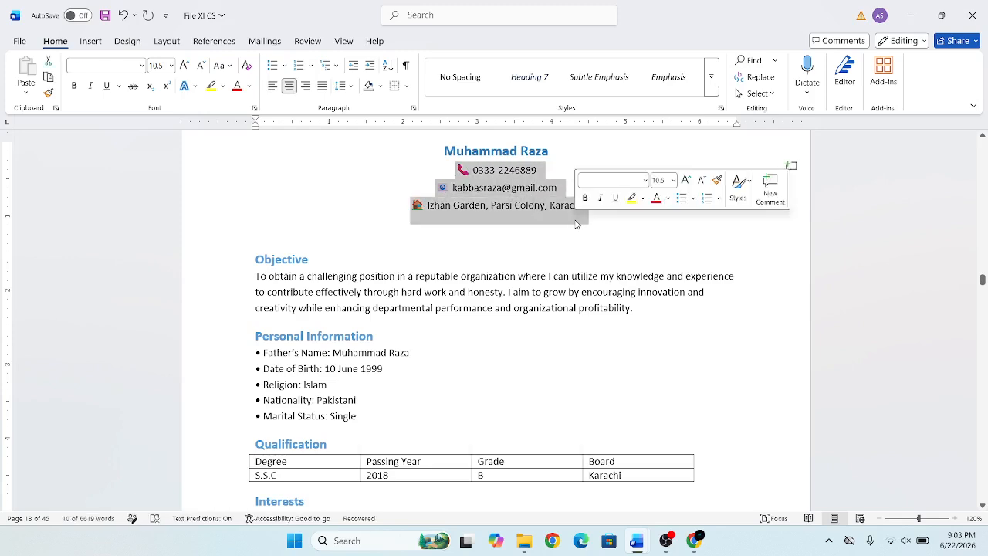
click(460, 170)
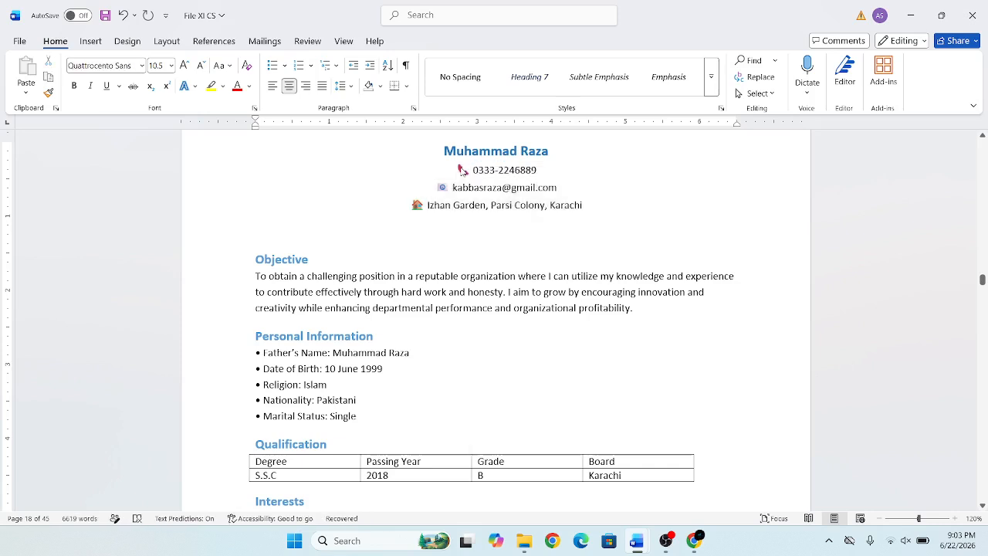
Step: Delete the telephone icon in front of the phone number in the CV header
click(458, 168)
click(466, 171)
drag(470, 171, 447, 160)
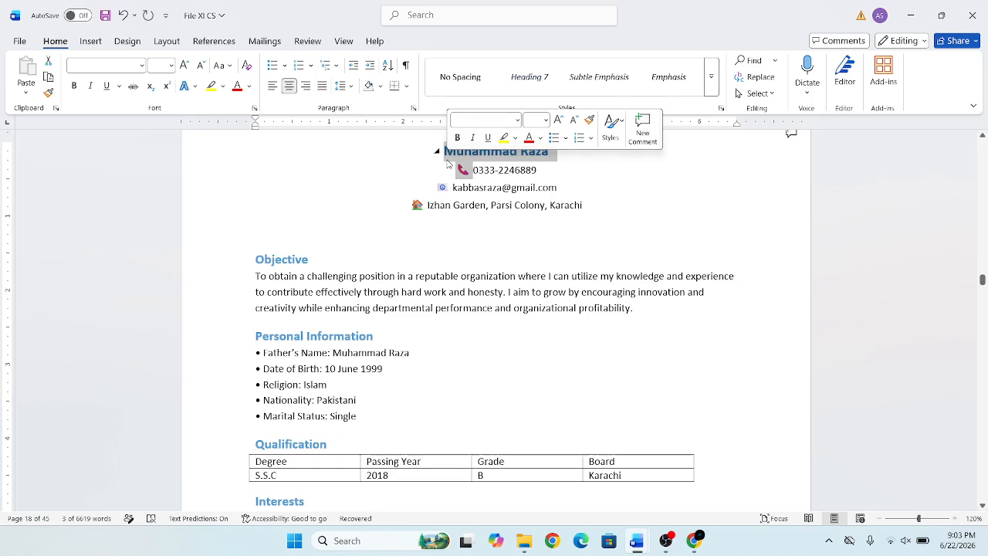
double_click(448, 159)
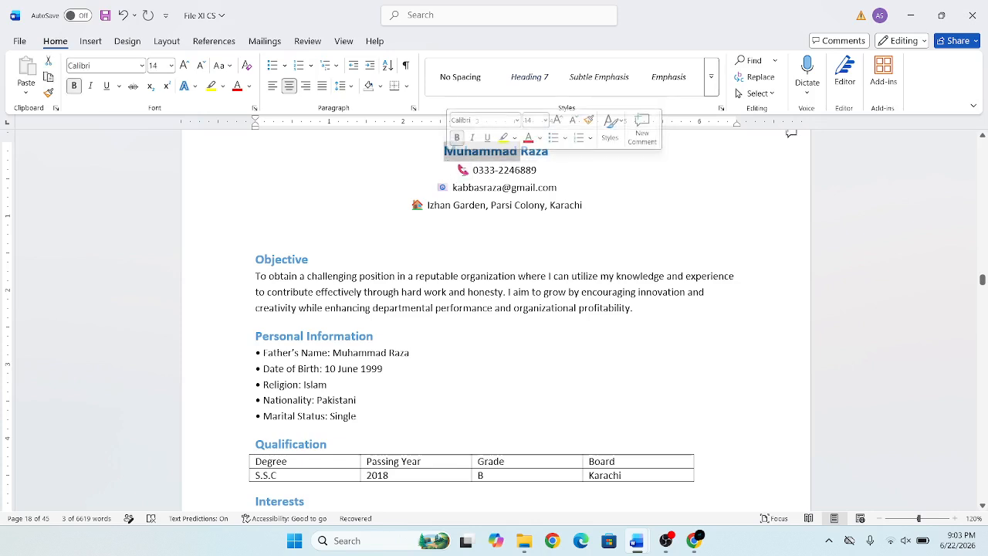
click(465, 171)
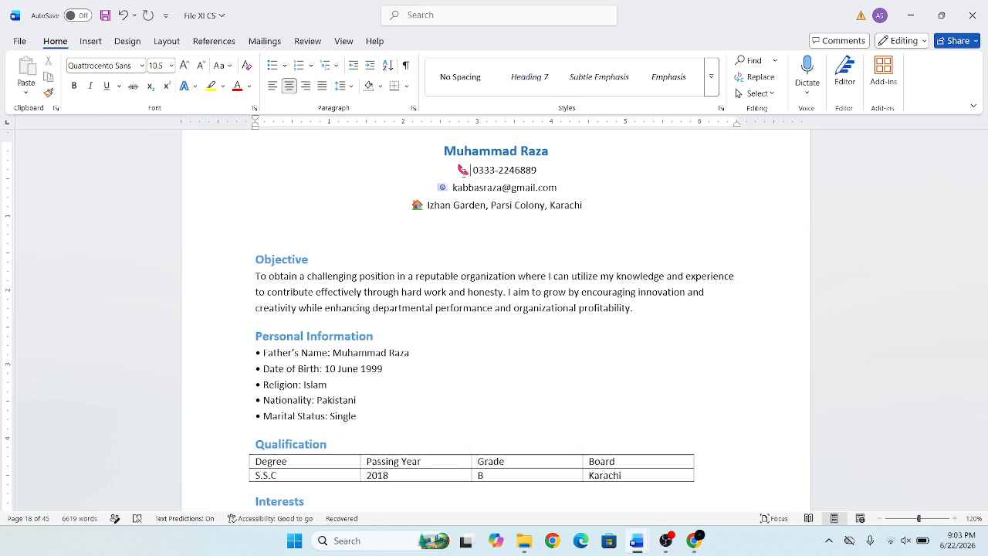
key(BackSpace)
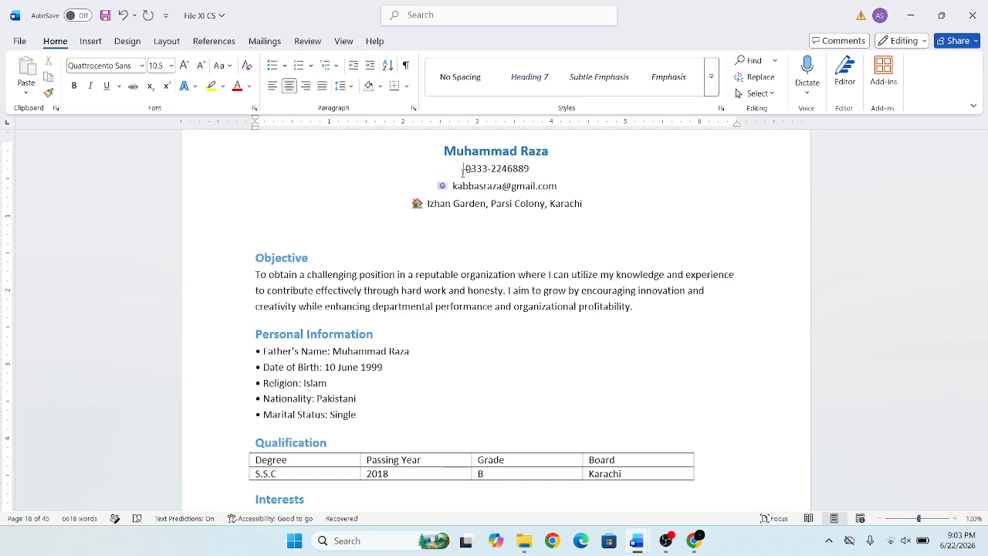
Step: Add the label "Mobile:" in front of the phone number in the CV header
text(Mobile")
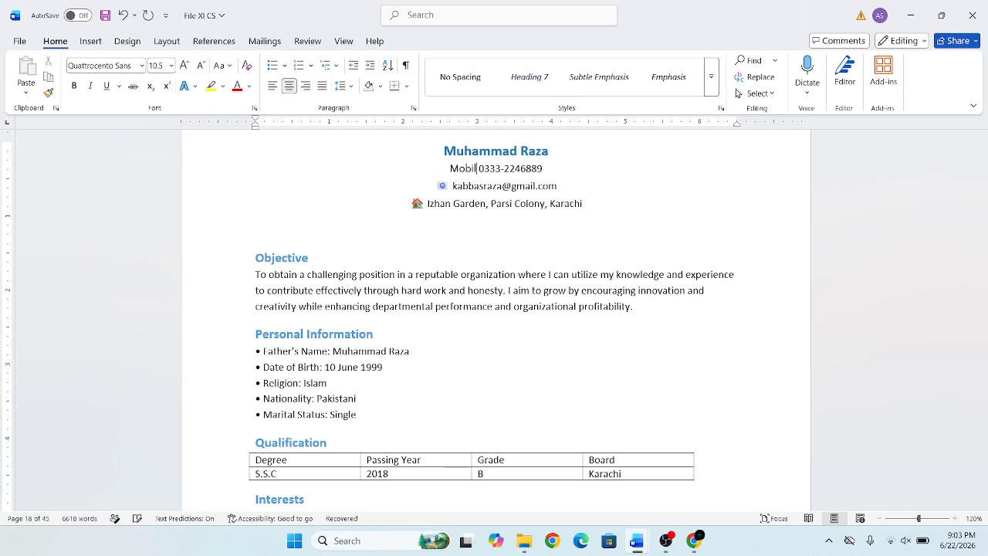
key(BackSpace)
text(:)
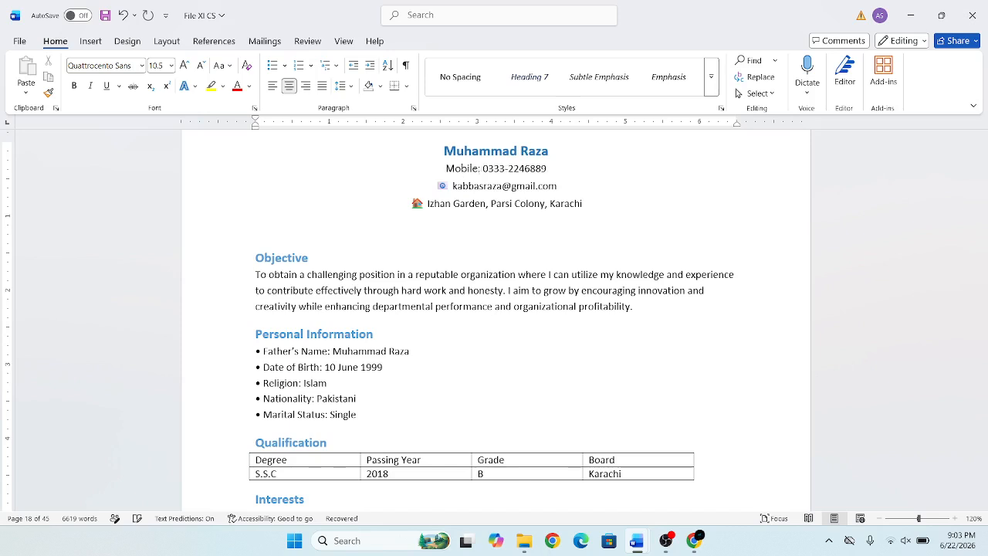
Step: Replace the "Mobile:" label in front of the phone number with "Contact:"
key(BackSpace)
key(BackSpace)
key(BackSpace)
key(BackSpace)
key(BackSpace)
key(BackSpace)
key(BackSpace)
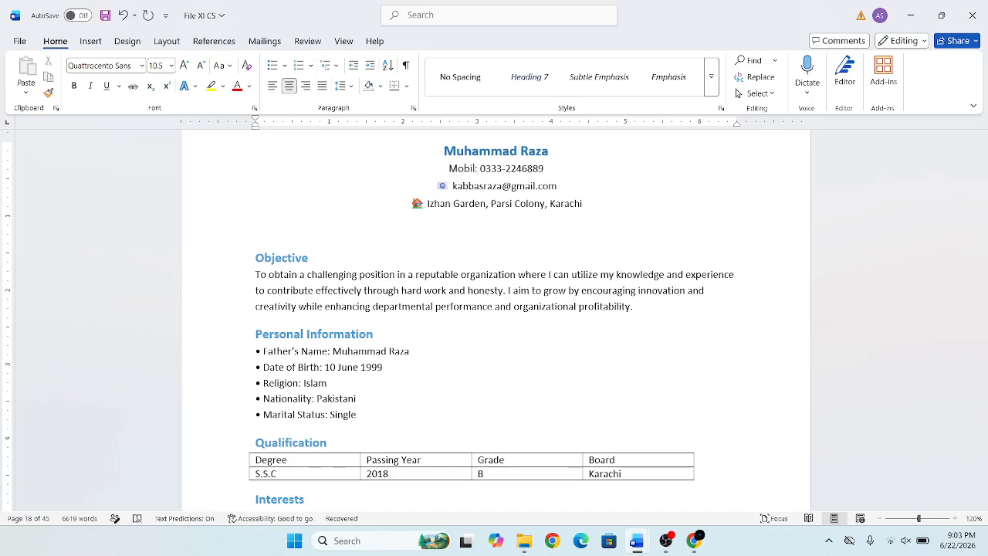
text(Contact)
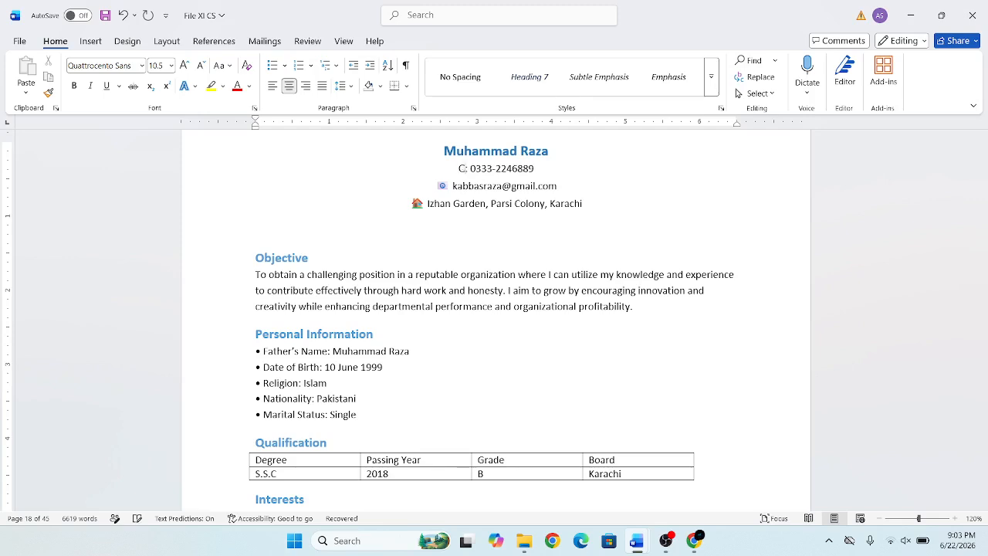
text(:)
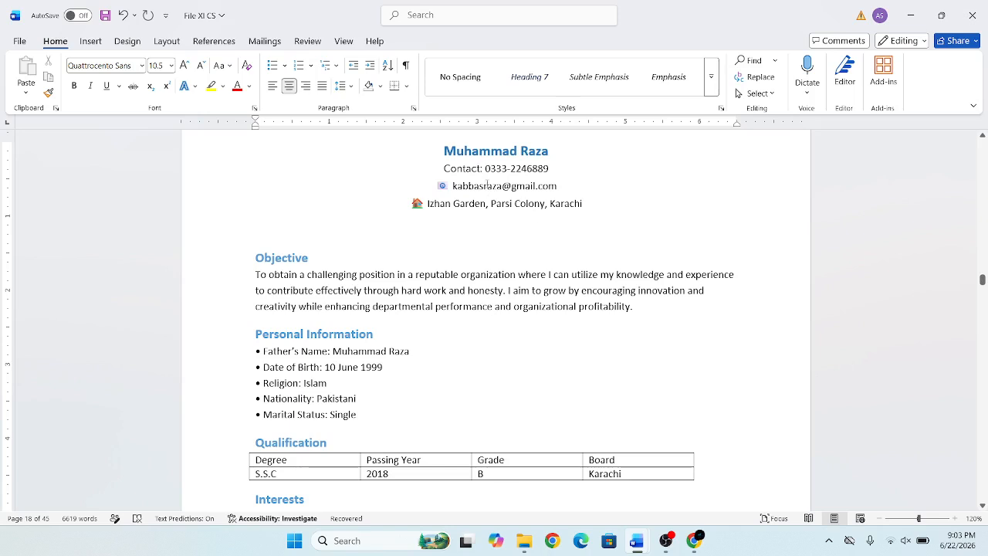
Step: Remove the "Contact:" label so that only the phone number is left on its line
drag(485, 164, 445, 168)
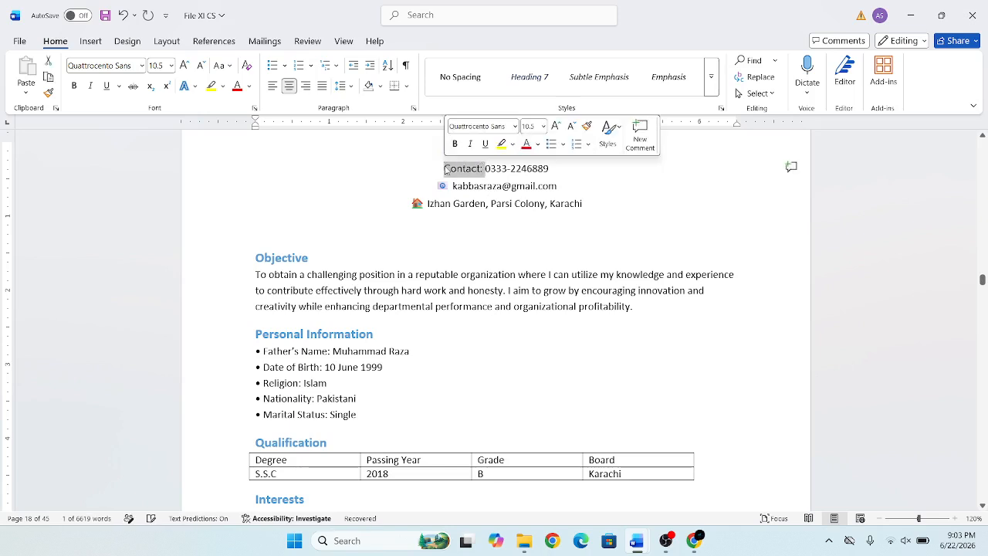
key(BackSpace)
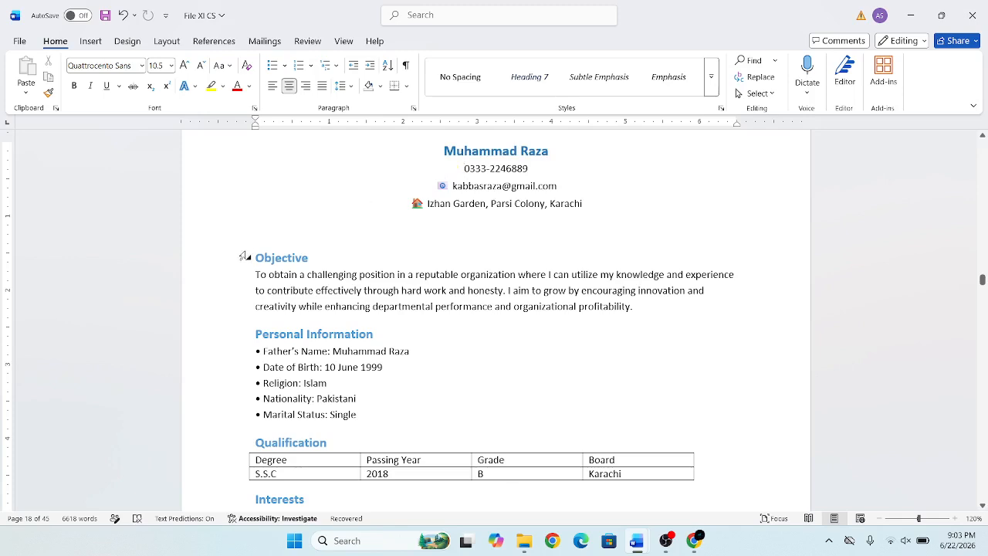
Step: Read the Objective paragraph of the sample CV from its first line to its last
click(298, 275)
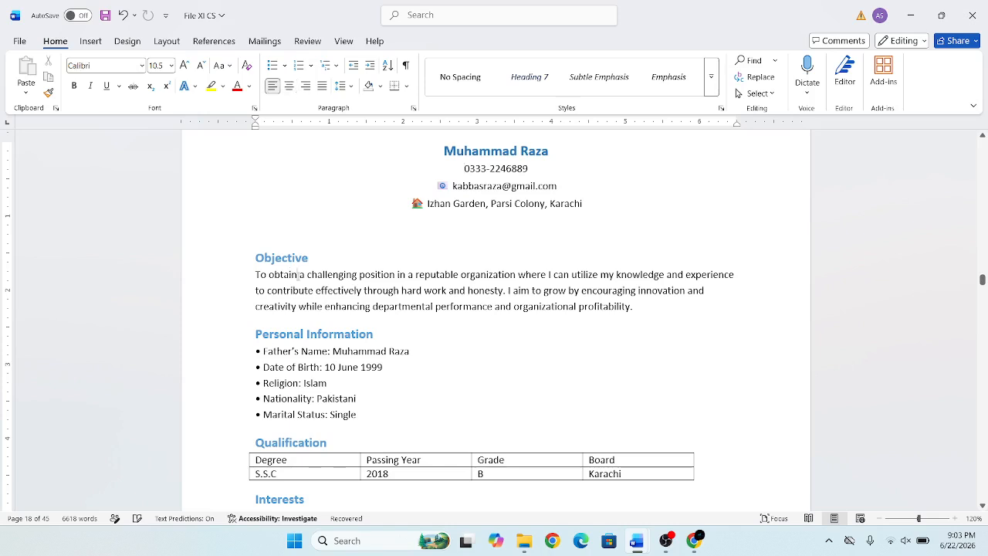
drag(256, 275, 652, 314)
click(652, 314)
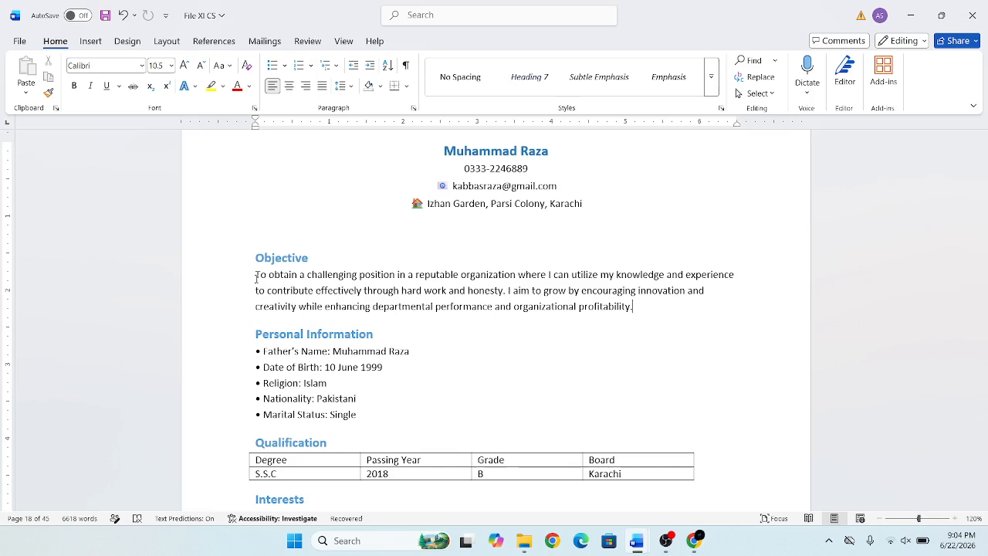
drag(256, 277, 531, 306)
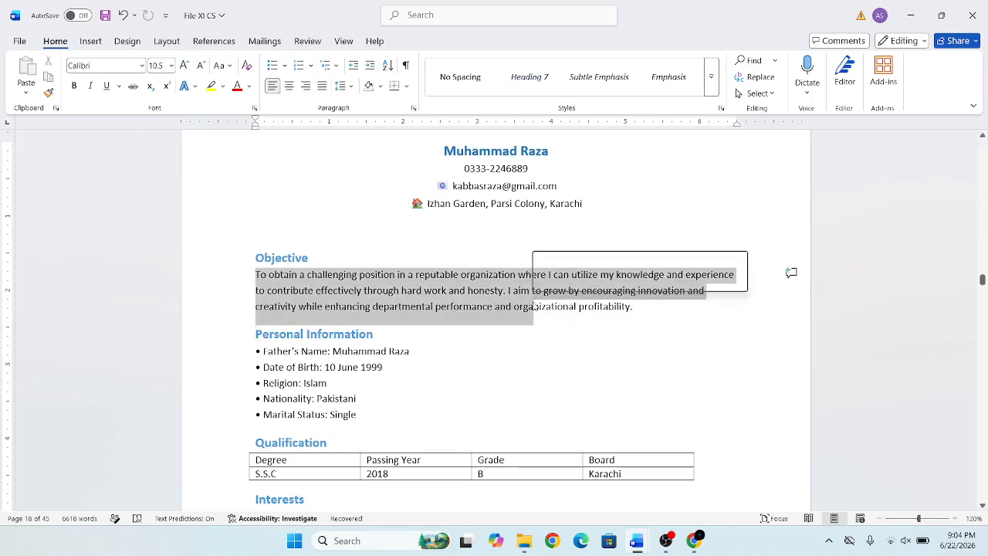
click(488, 304)
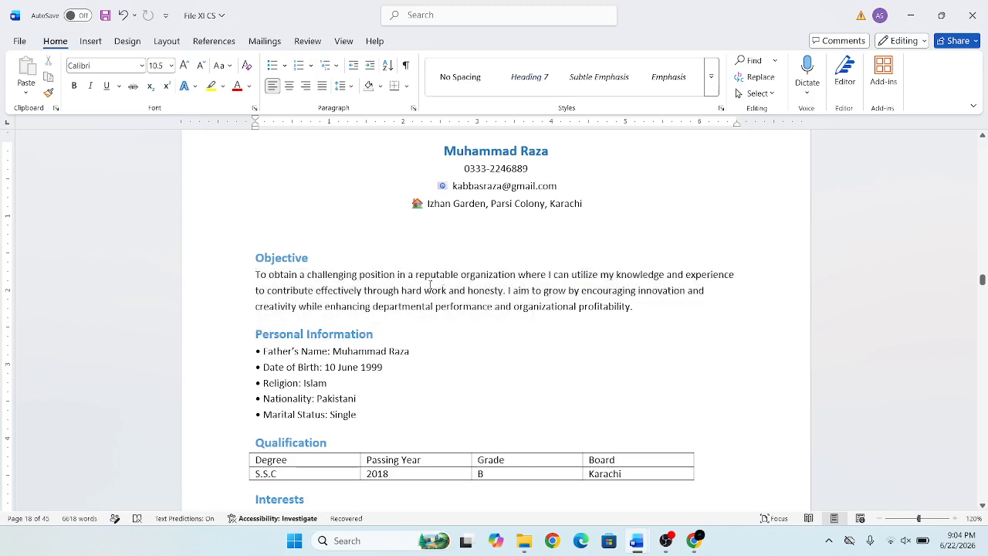
drag(425, 290, 559, 335)
click(471, 338)
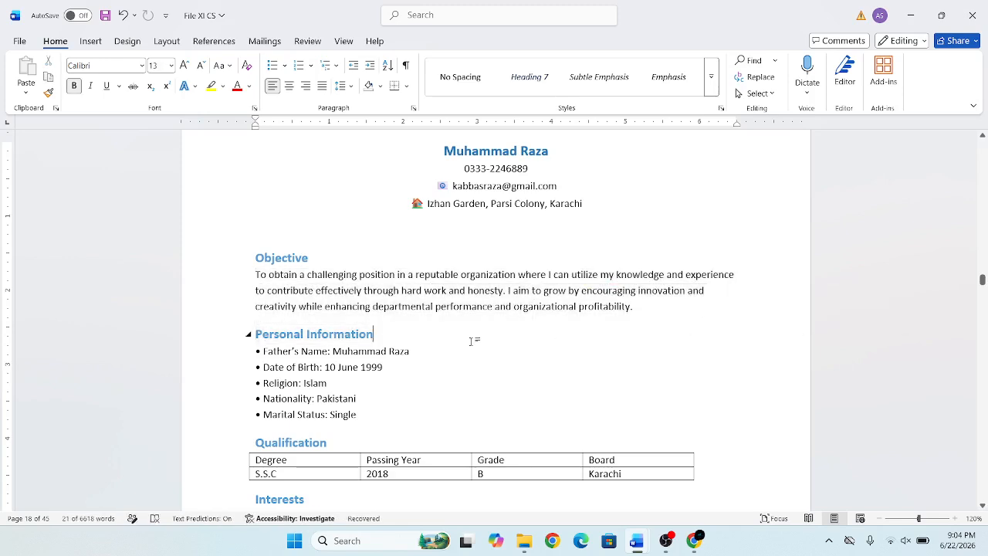
Step: Review the Personal Information section, including the father's name, date of birth and marital status entries
drag(257, 338, 390, 417)
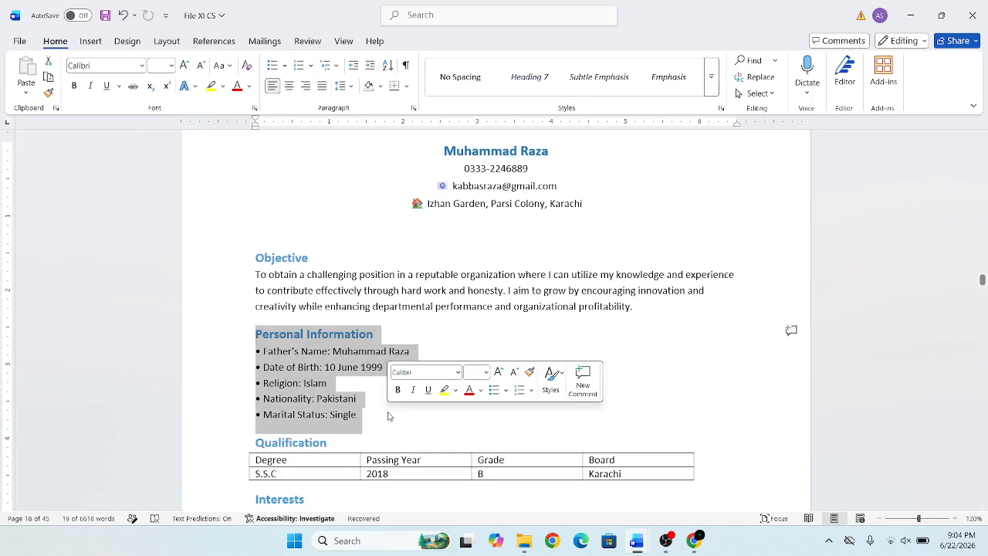
click(327, 384)
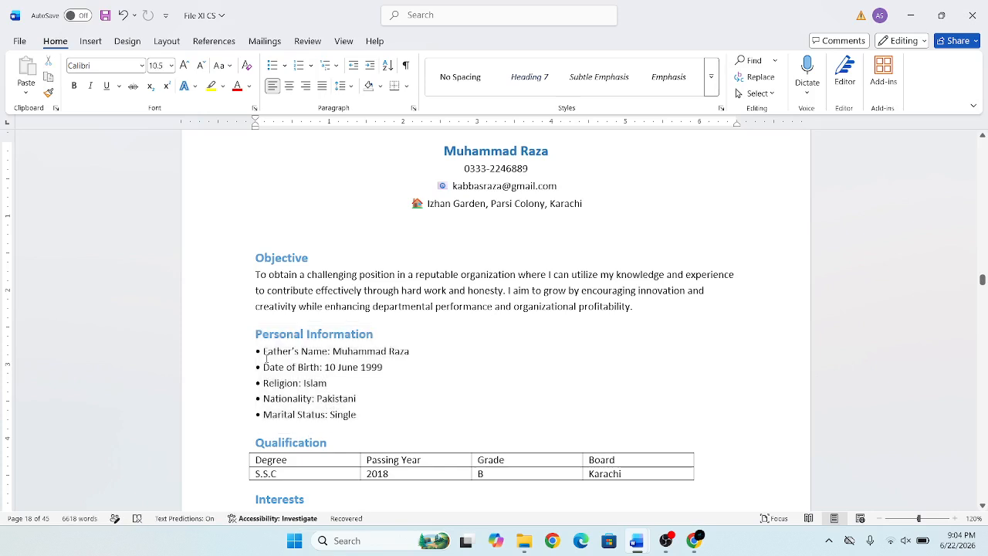
drag(264, 352, 386, 355)
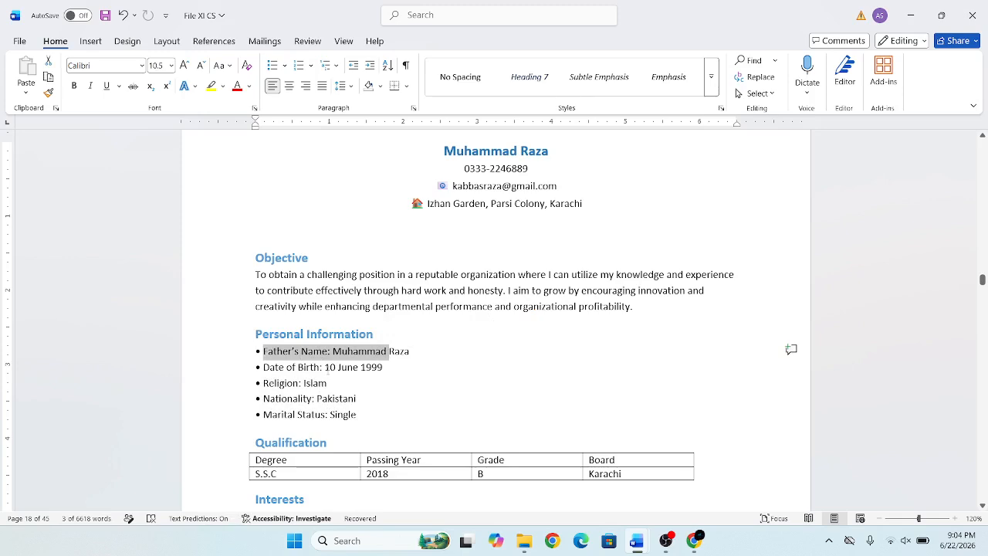
drag(325, 367, 408, 376)
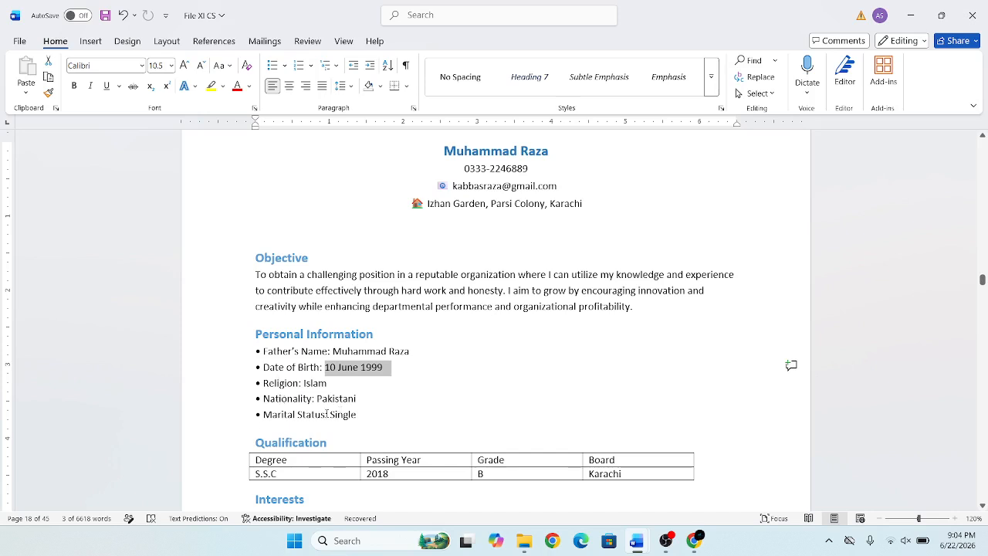
drag(329, 415, 373, 417)
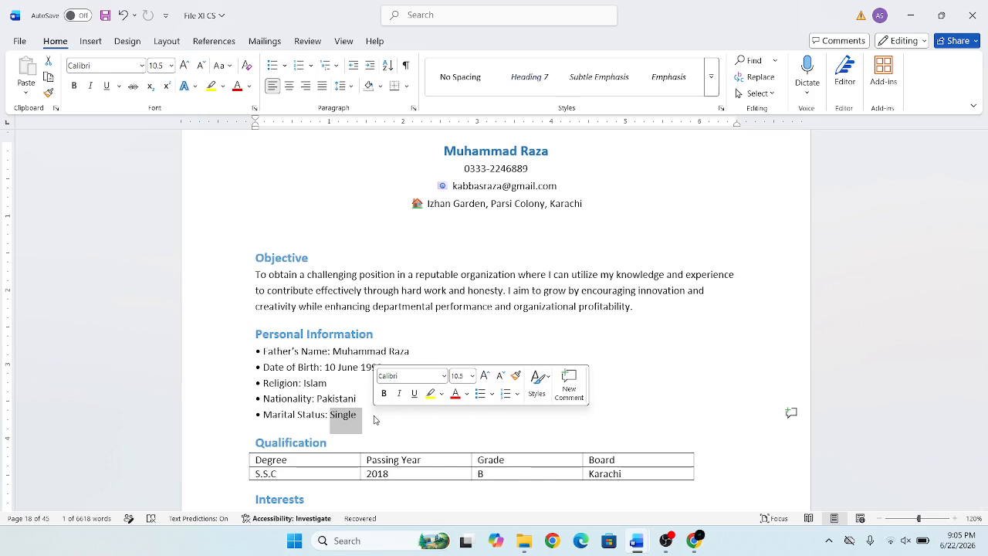
Step: Preview the arrow bullet style from the bullet library on the five Personal Information entries without applying it
click(259, 382)
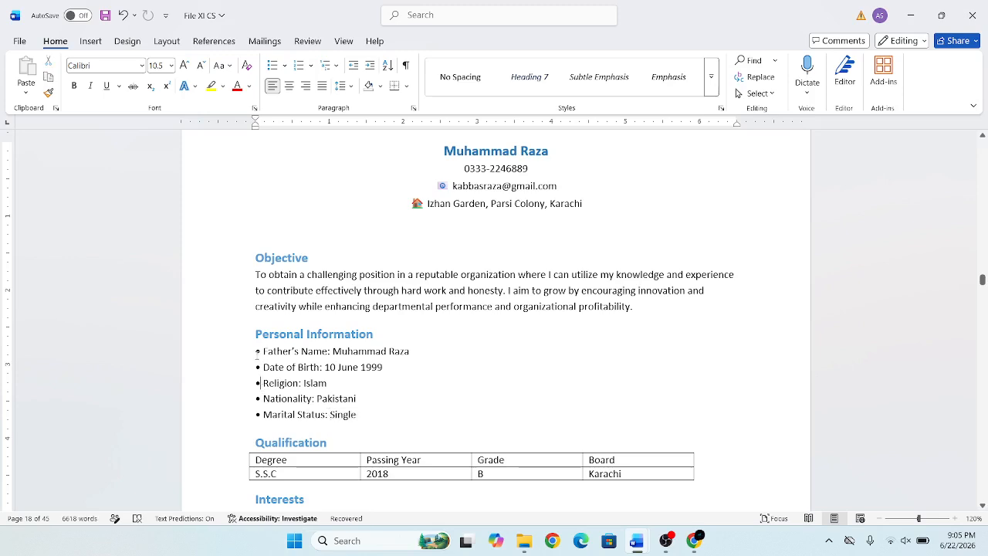
drag(258, 352, 419, 424)
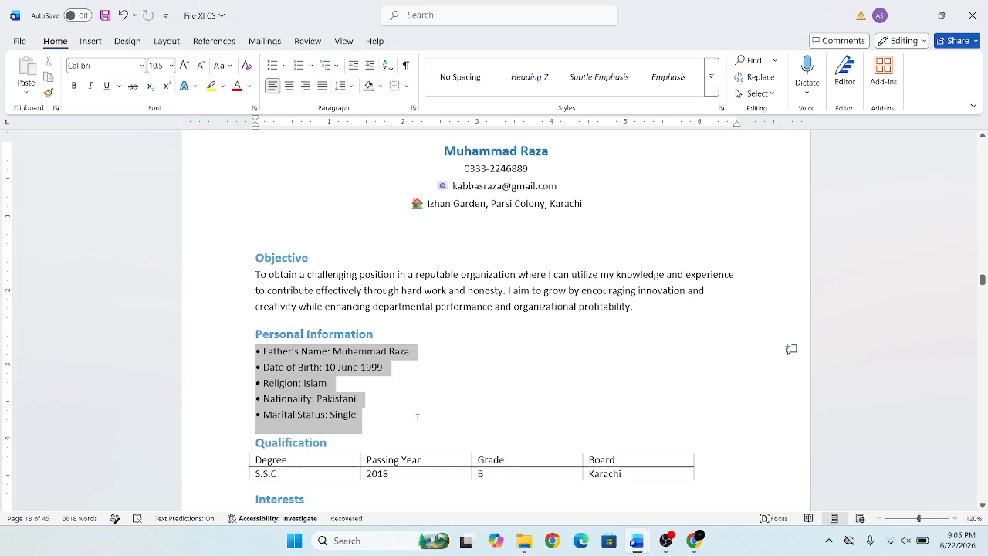
click(246, 66)
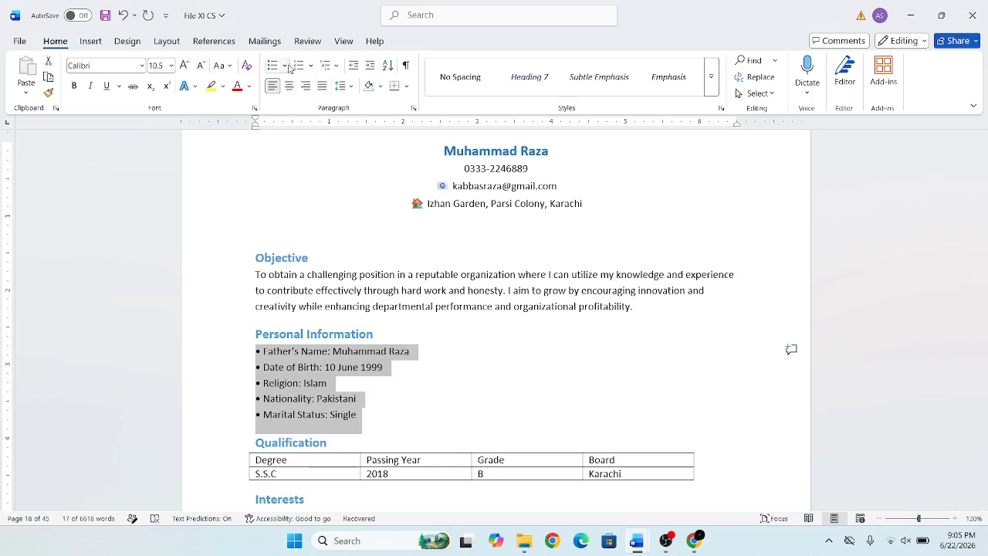
click(356, 267)
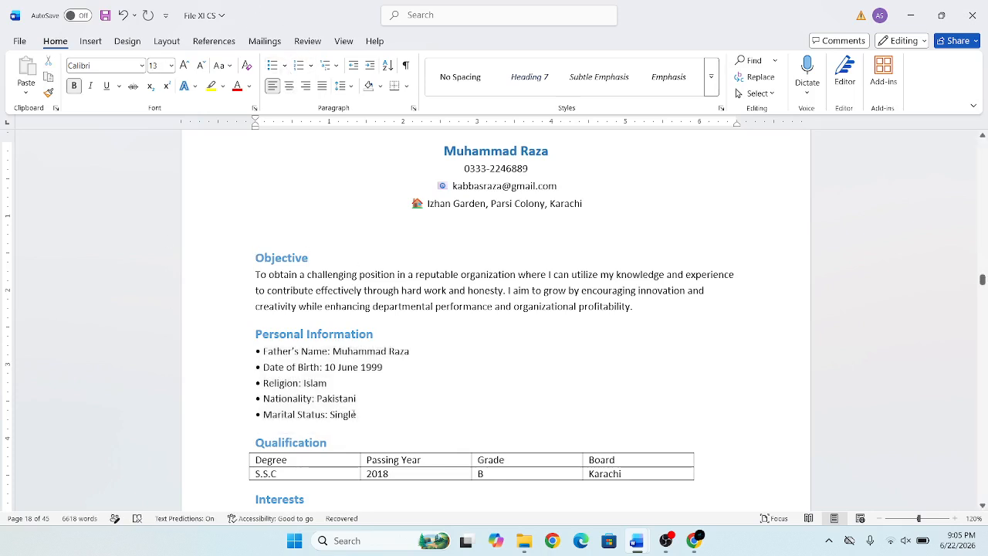
drag(368, 421, 257, 353)
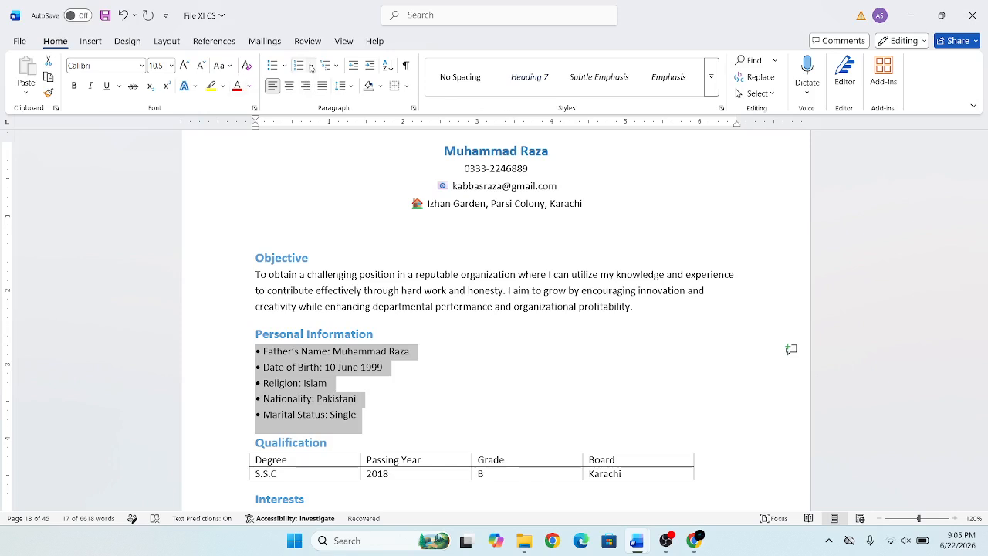
click(284, 65)
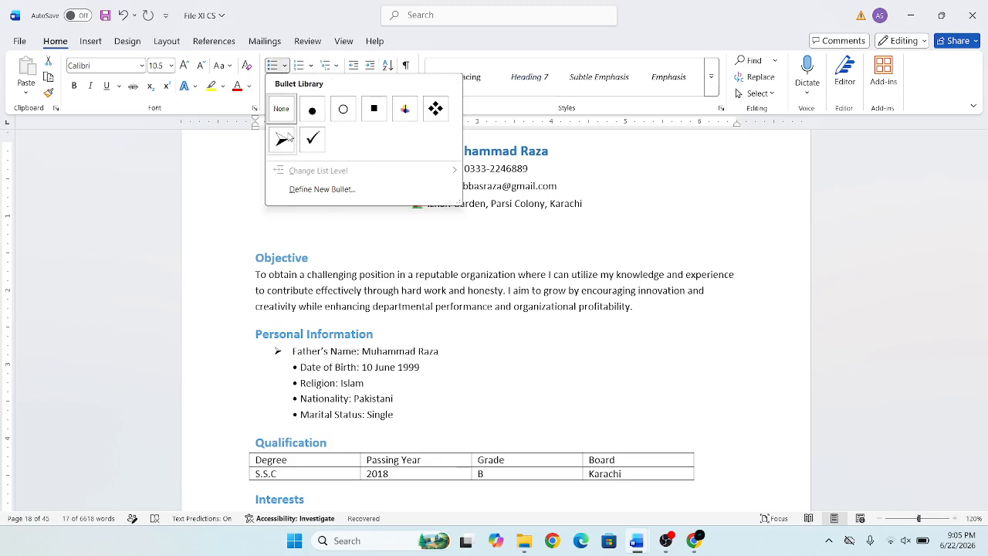
click(406, 364)
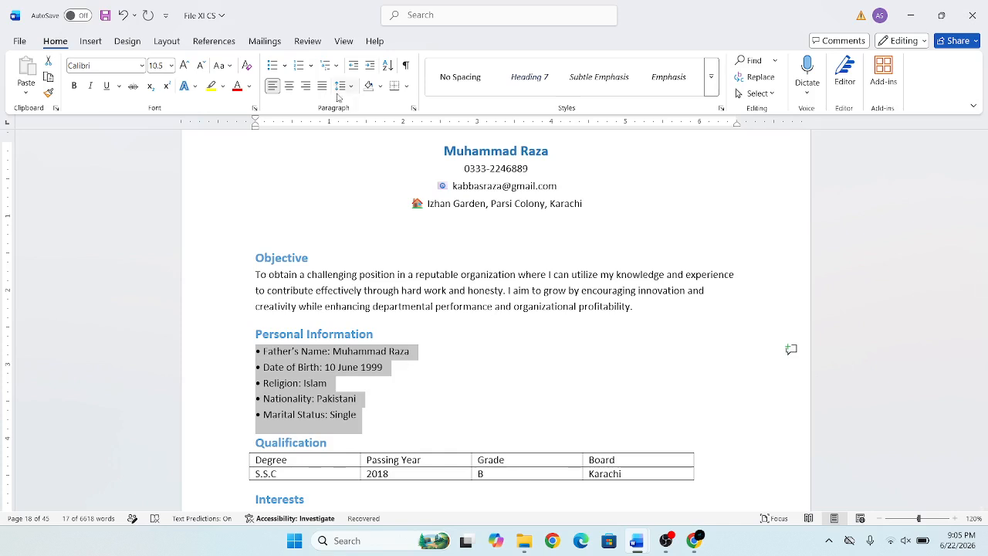
Step: Delete the bullet character in front of the Father's Name entry under Personal Information
click(356, 333)
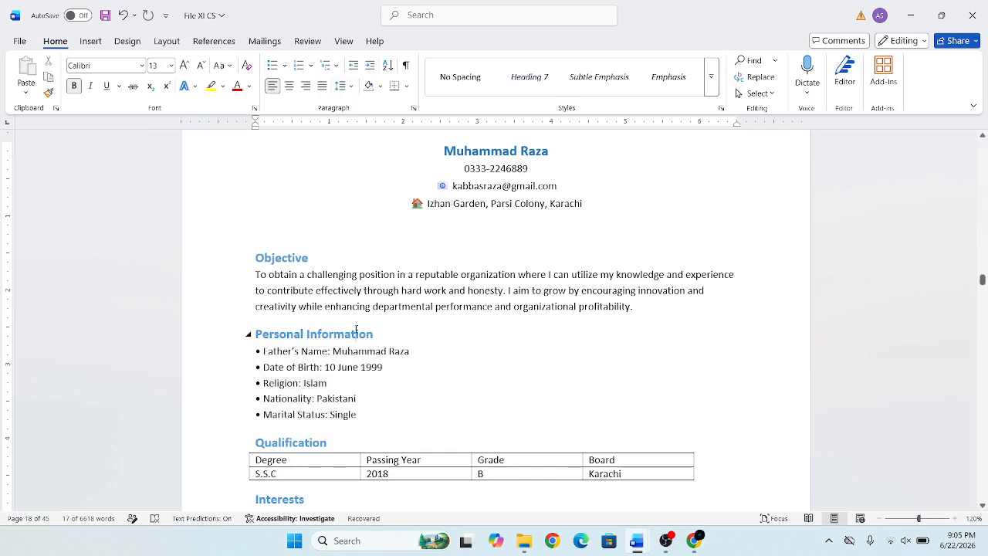
click(352, 381)
click(212, 398)
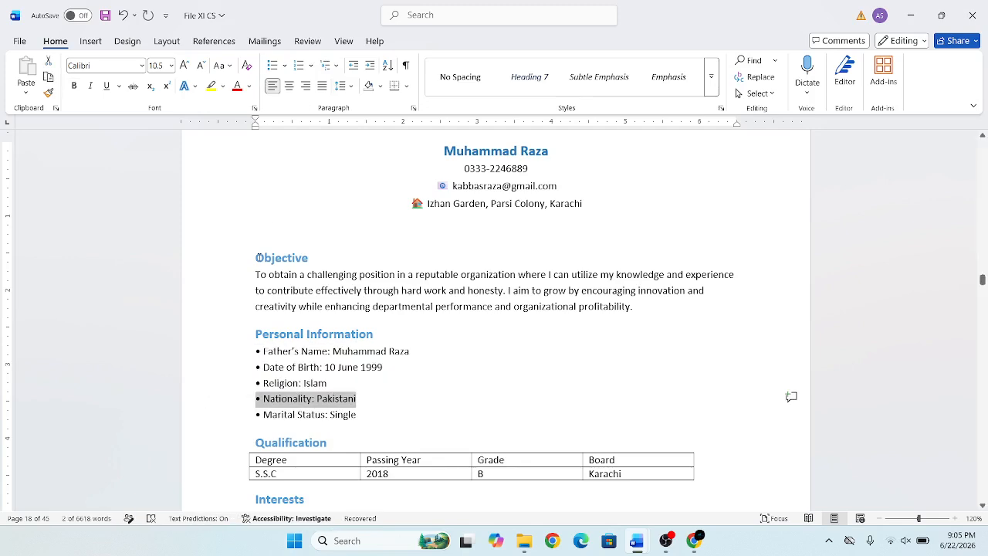
click(261, 351)
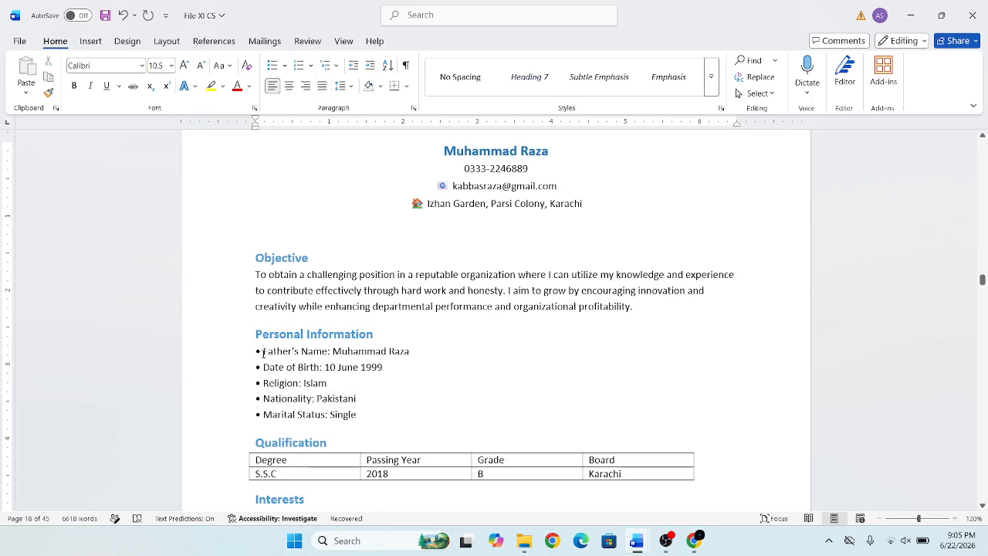
key(BackSpace)
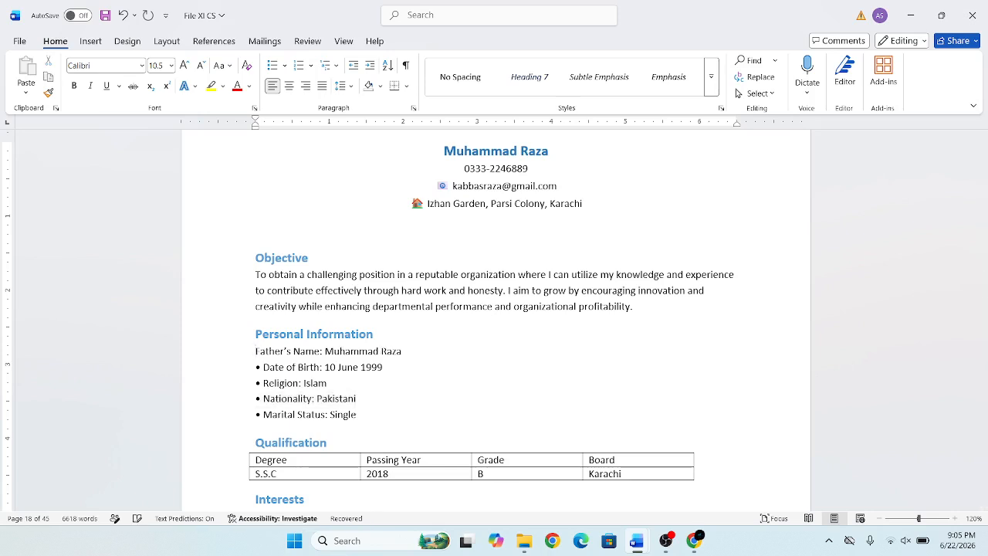
Step: Delete the bullet characters in front of the Date of Birth, Religion, Nationality and Marital Status entries
key(Down)
key(BackSpace)
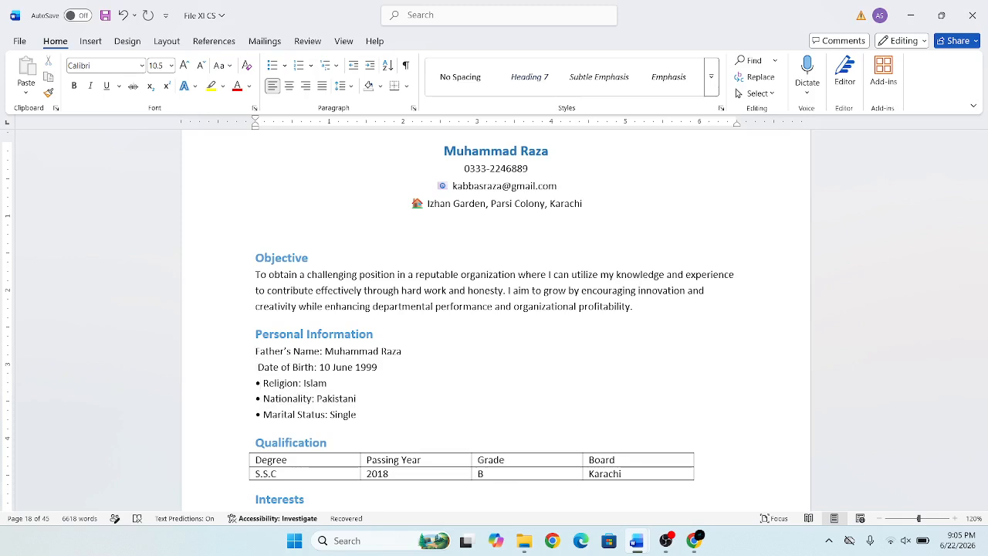
key(BackSpace)
key(BackSpace)
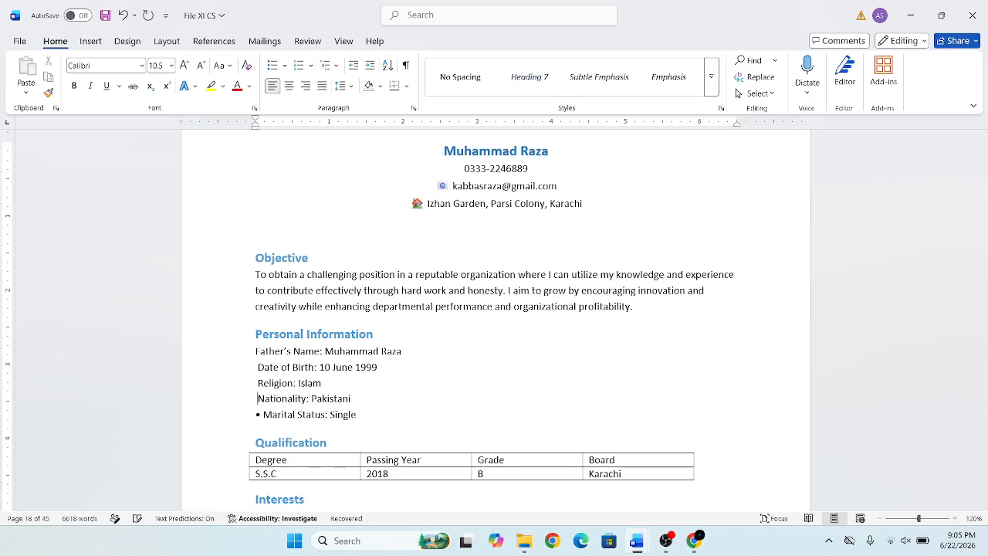
key(Down)
key(BackSpace)
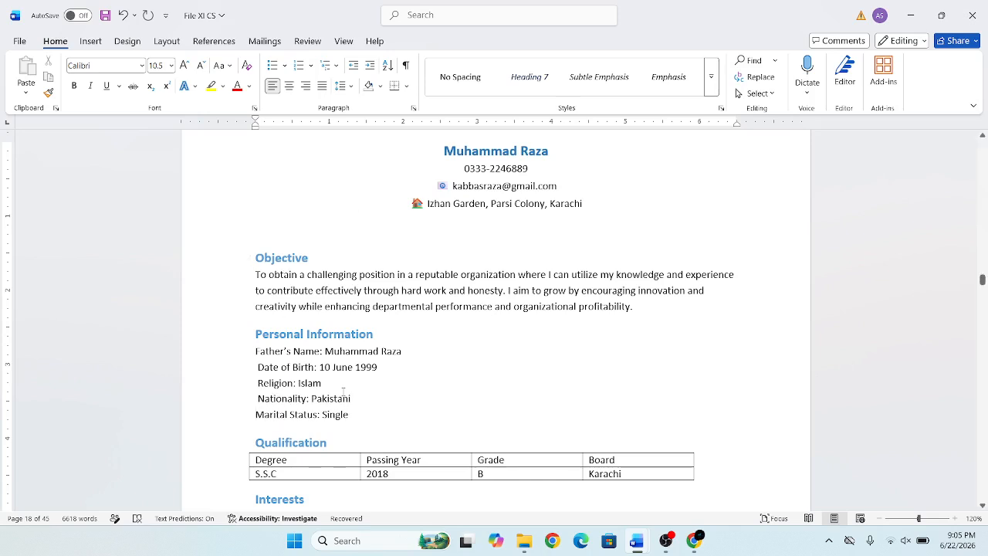
Step: Apply the check mark bullet style from the bullet library to the five Personal Information entries
click(360, 412)
drag(352, 414, 225, 359)
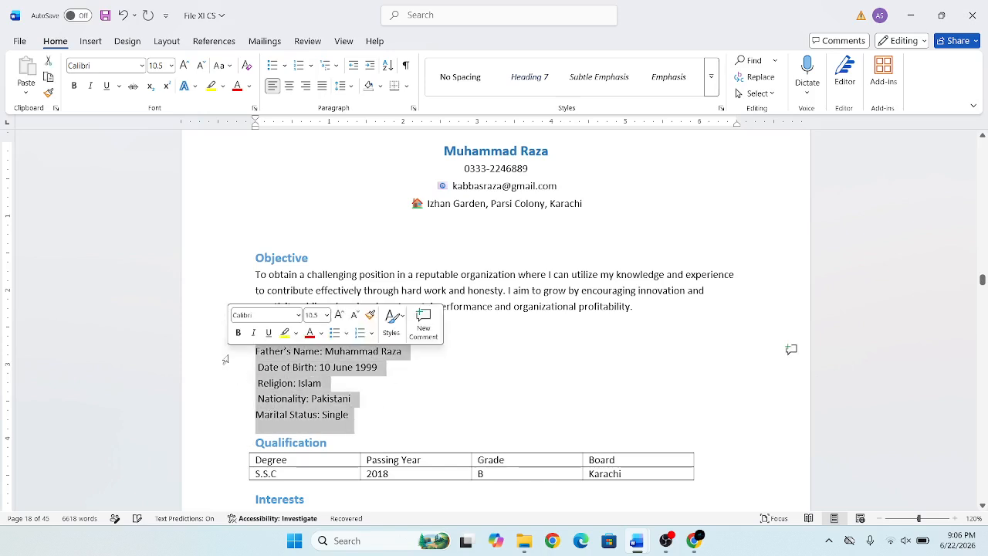
click(273, 66)
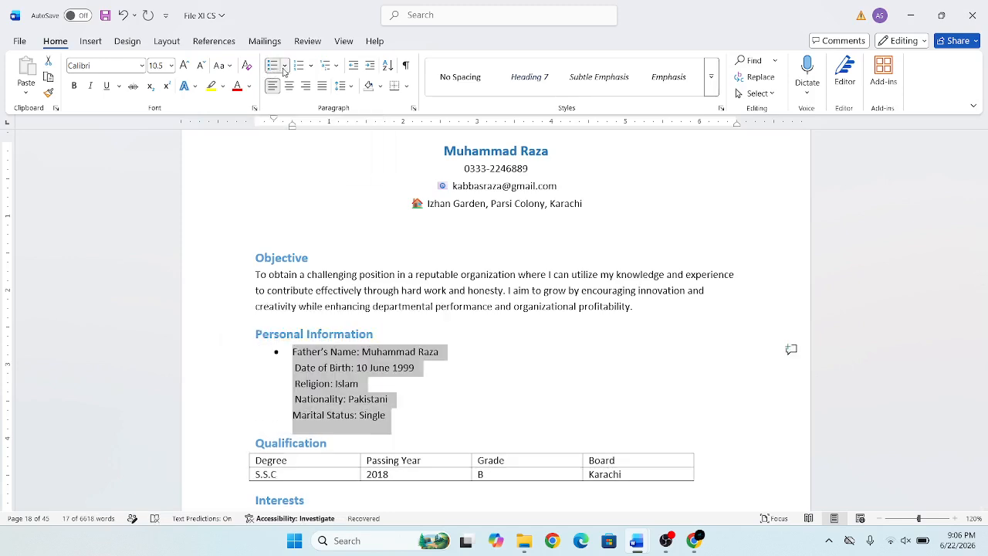
click(283, 66)
click(322, 202)
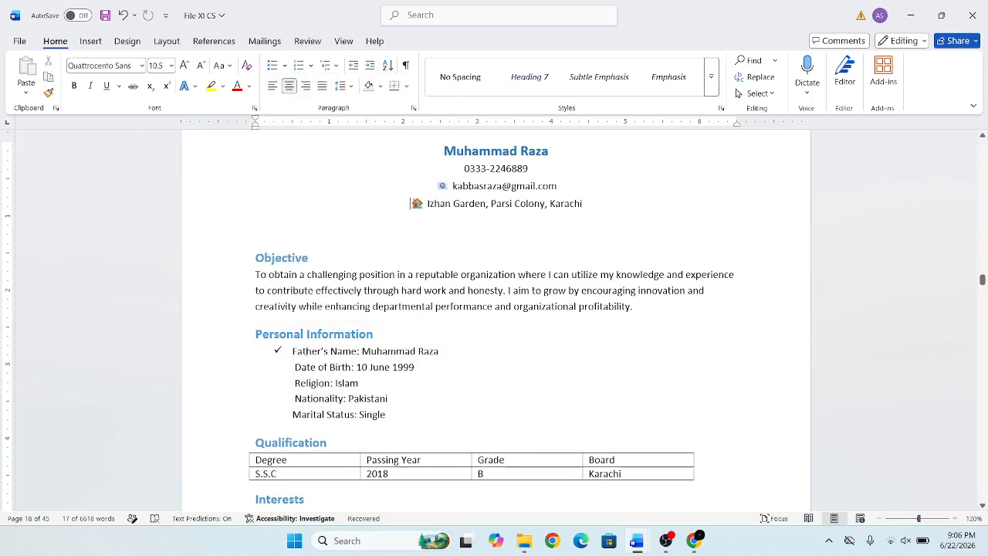
click(440, 351)
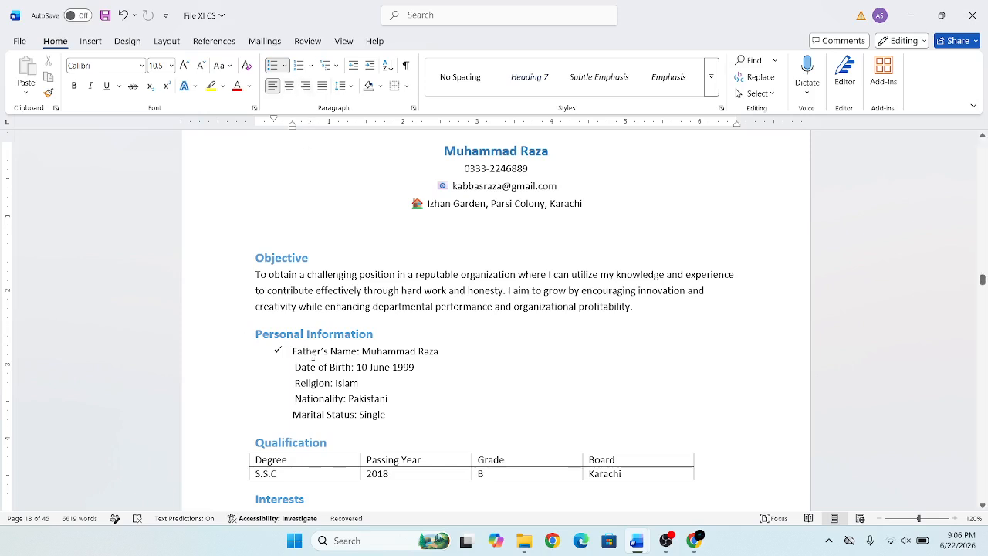
Step: Turn the Marital Status and Nationality lines into separate check mark list items under Personal Information
drag(390, 403, 259, 352)
click(259, 352)
key(BackSpace)
key(Return)
click(295, 398)
key(BackSpace)
key(ctrl+z)
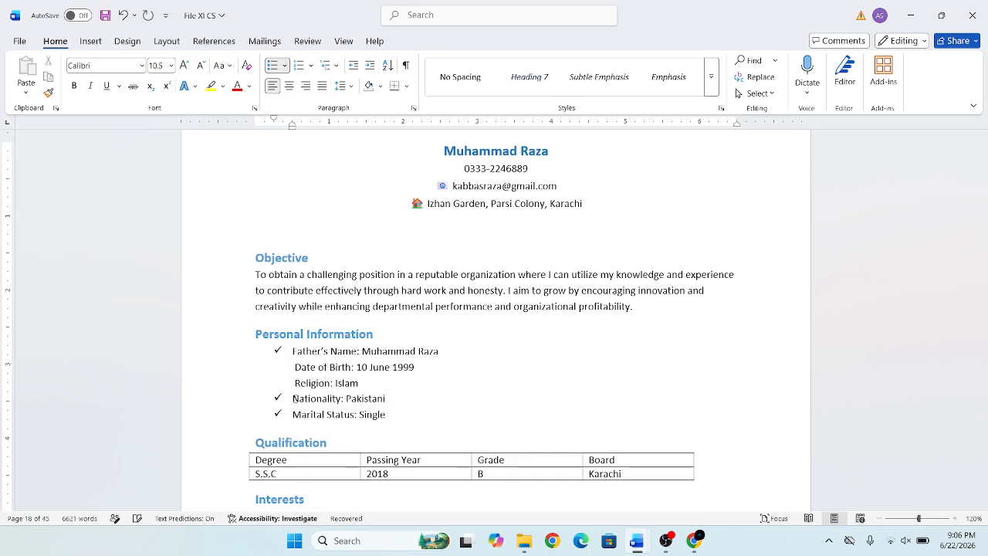
Step: Turn the Religion and Date of Birth lines into separate check mark items and complete the last digit of the birth year
key(Up)
key(BackSpace)
key(BackSpace)
key(Return)
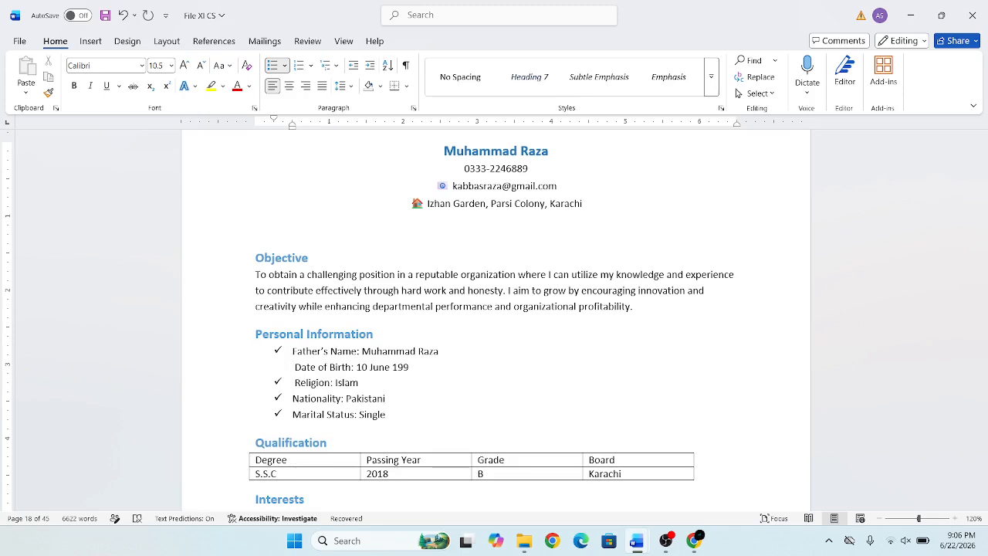
key(Up)
key(BackSpace)
key(Return)
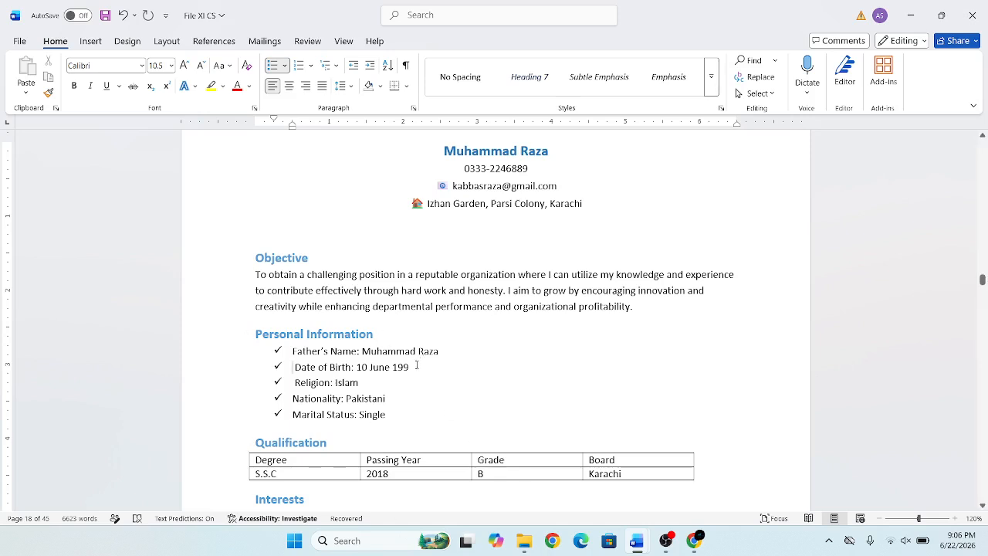
text(0)
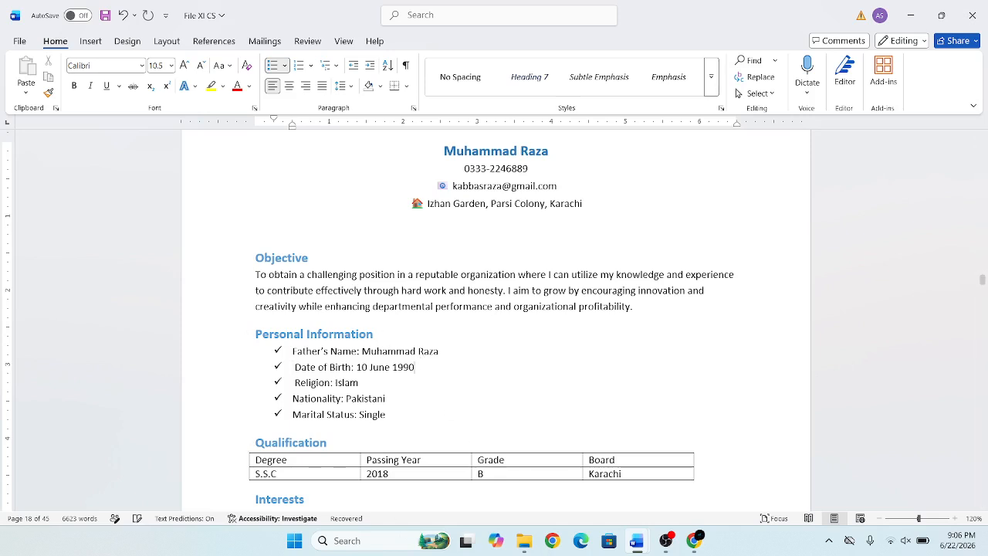
Step: Review the Qualification table with its Degree, Passing Year, Grade and Board columns
double_click(390, 468)
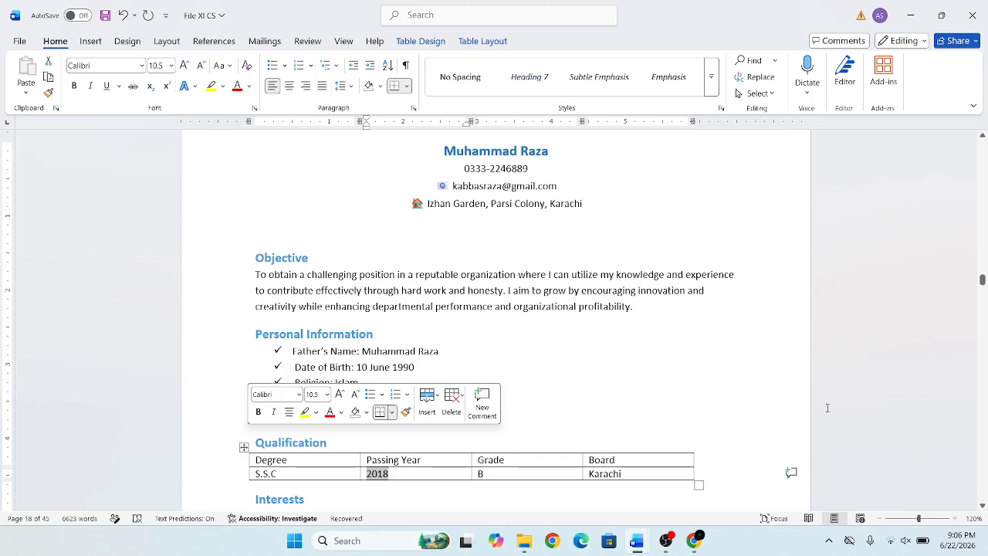
drag(982, 282, 982, 283)
drag(982, 281, 982, 280)
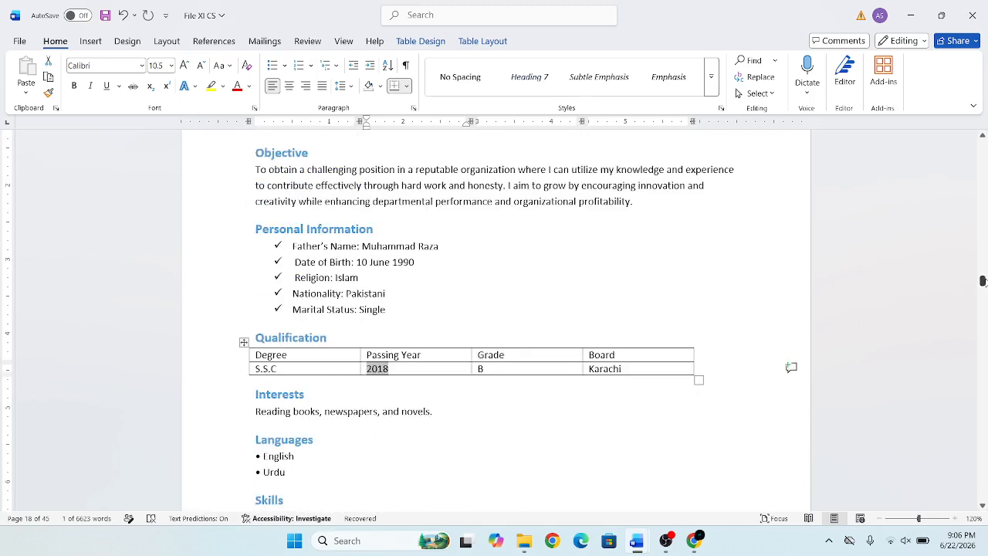
click(243, 344)
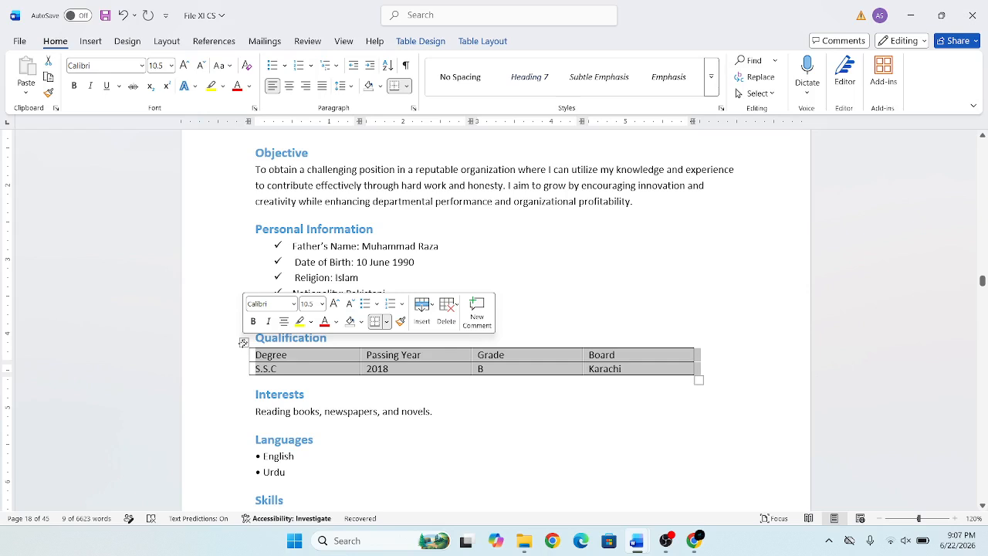
click(338, 391)
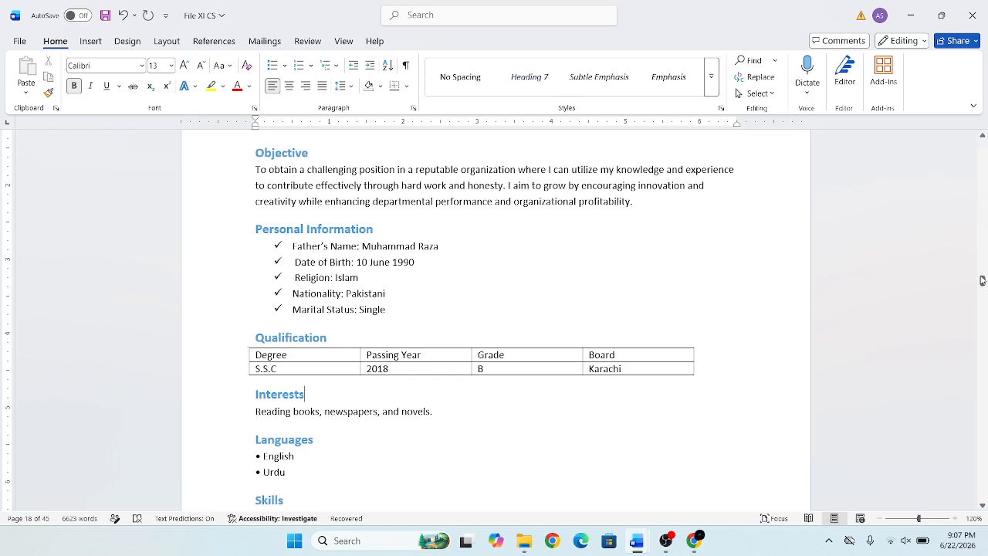
drag(984, 281, 982, 278)
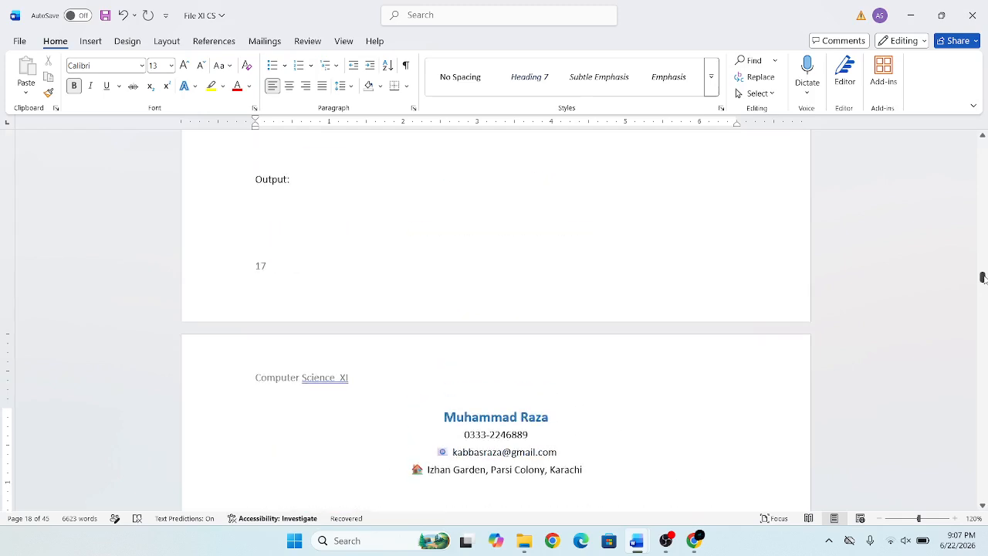
Step: Insert blank lines above the Practical 10(a) heading to push it onto the page after the CV
click(675, 421)
scroll(675, 424, down, 8)
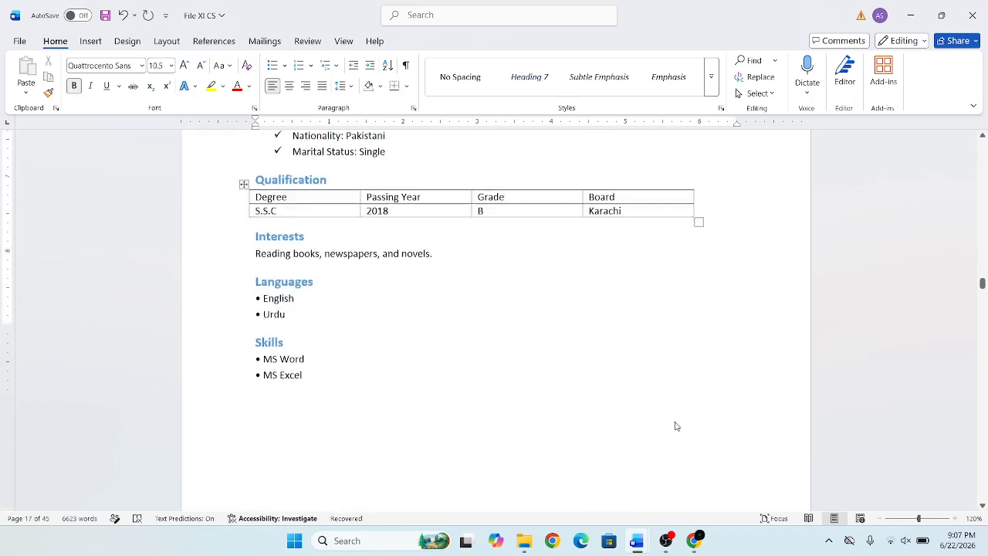
scroll(676, 426, down, 5)
key(Up)
key(Up)
key(Up)
key(Up)
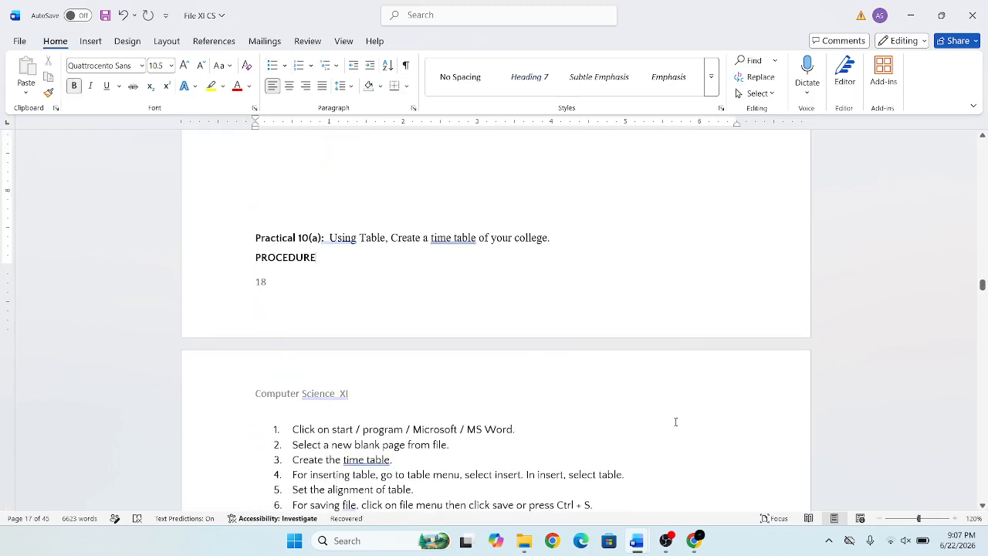
key(Return)
key(Return)
key(Return)
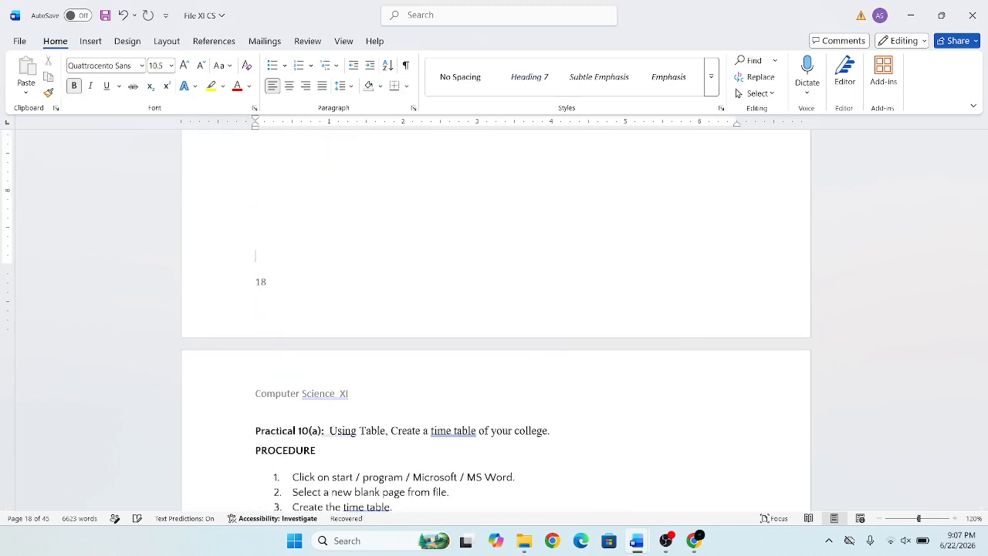
Step: Put "Reading books" on its own line under Interests, removing the comma after it
key(Up)
key(Up)
key(Up)
key(Up)
key(Up)
key(Up)
key(Up)
key(Up)
key(Up)
key(Up)
key(Up)
key(Up)
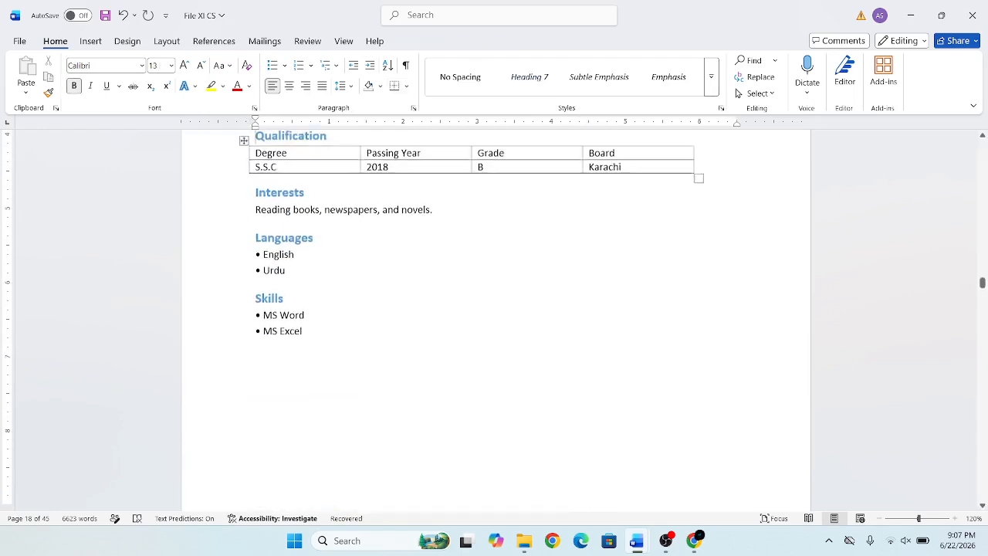
key(Down)
key(Down)
key(Down)
key(Down)
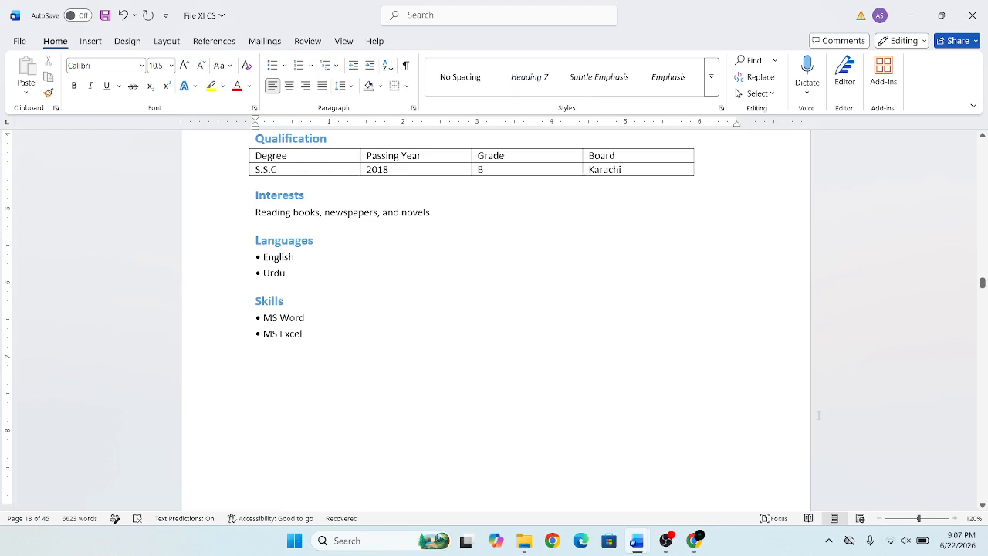
click(325, 213)
key(BackSpace)
key(BackSpace)
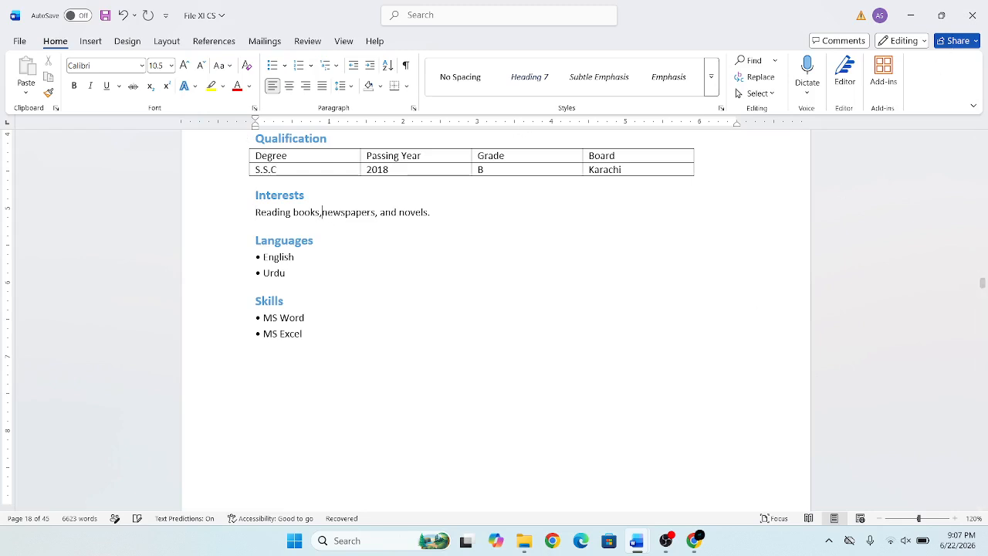
key(Return)
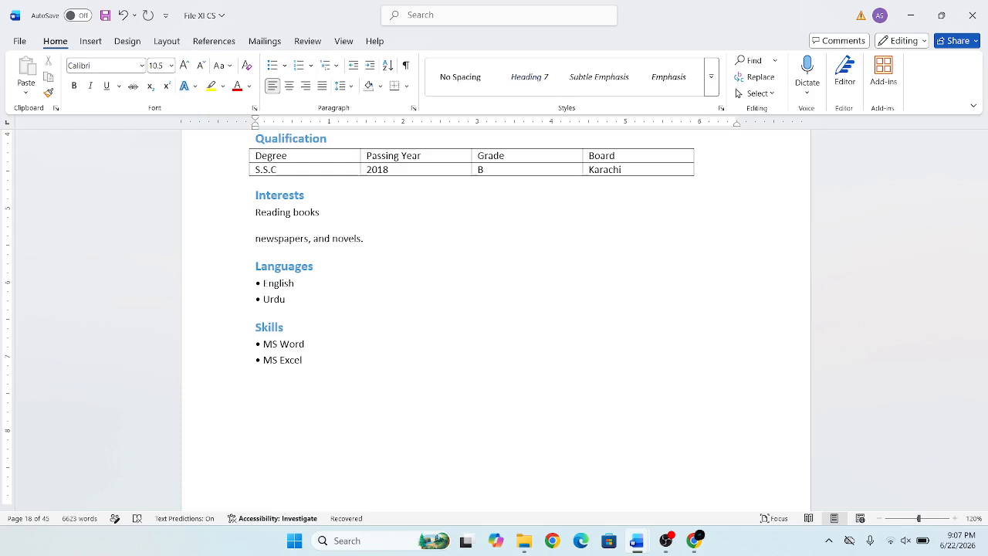
Step: Split the remaining interests into separate "Newspapers" and "novels." lines, removing the comma and the word "and"
key(BackSpace)
key(BackSpace)
key(BackSpace)
key(BackSpace)
key(BackSpace)
key(BackSpace)
key(Return)
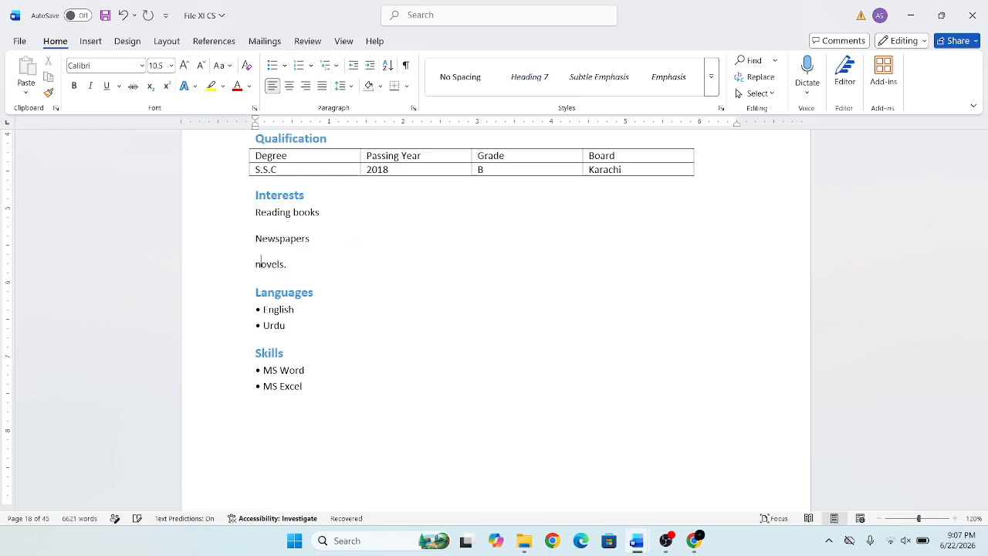
Step: Apply the multicoloured cross-shaped bullet style from the bullet library to the three Interests entries
drag(286, 267, 256, 210)
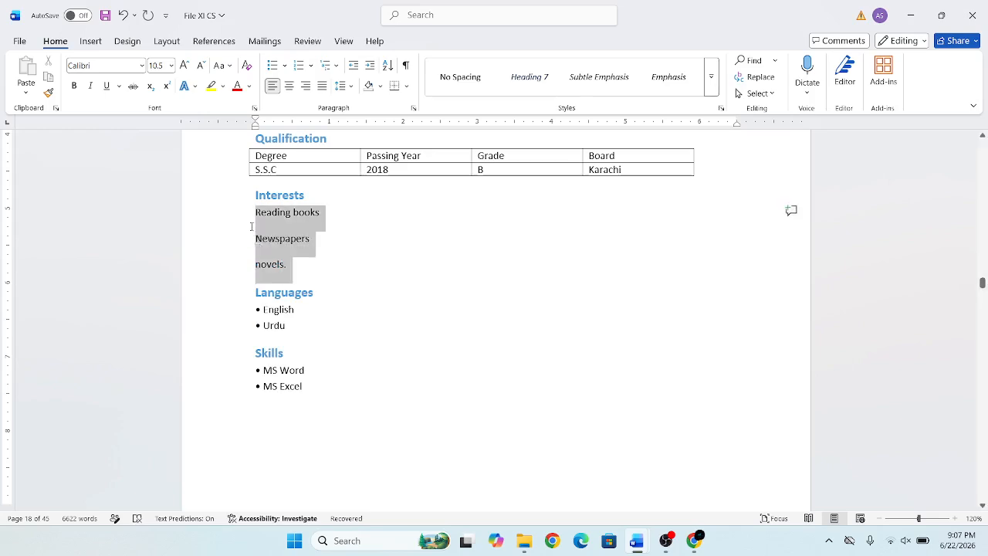
click(274, 68)
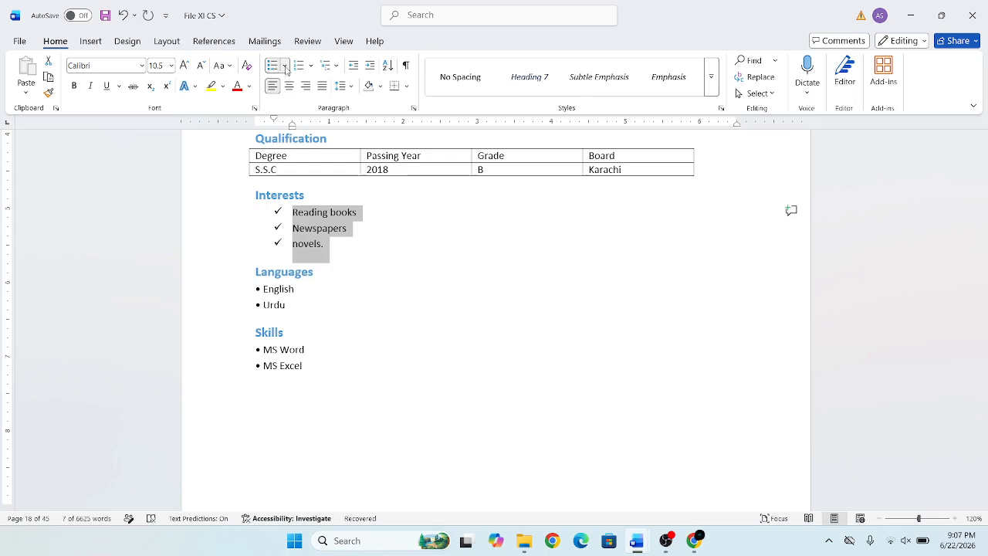
click(285, 67)
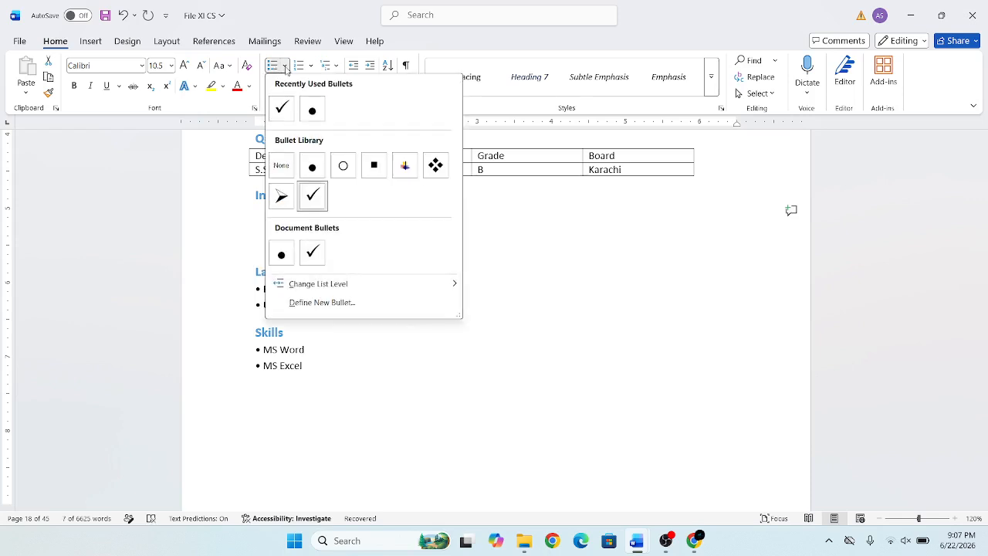
click(404, 165)
click(385, 340)
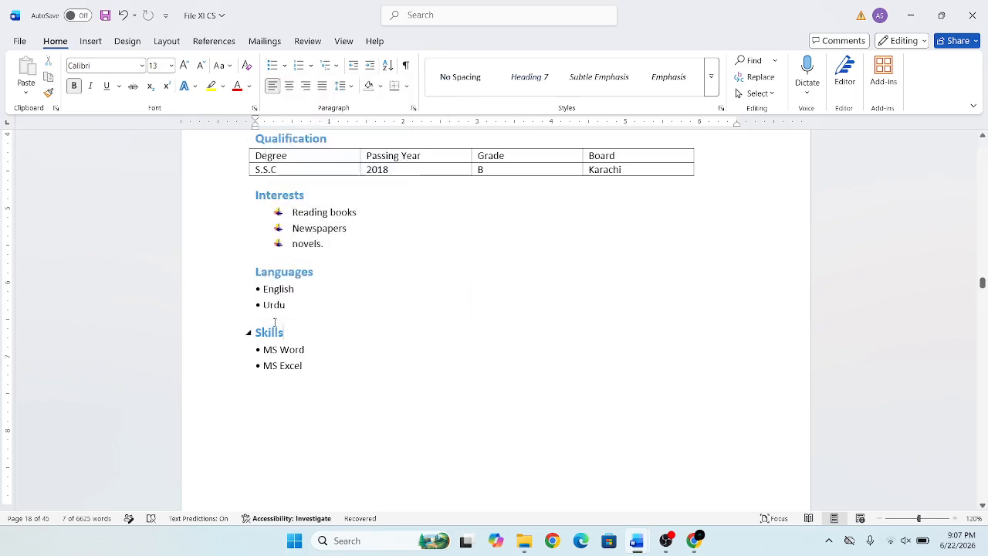
Step: Review the Languages entries English and Urdu and the Skills entries MS Word and MS Excel
drag(257, 288, 300, 311)
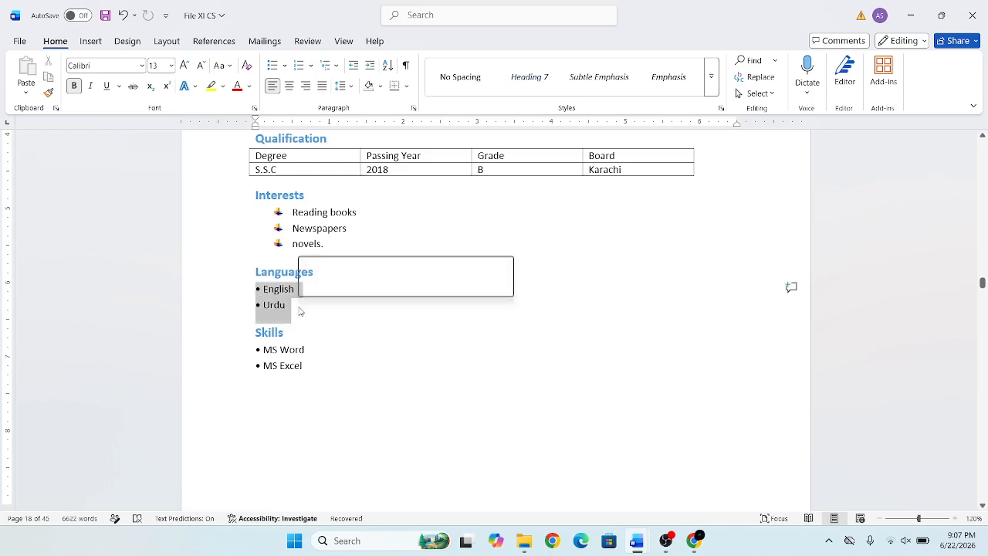
click(301, 311)
drag(256, 352, 316, 371)
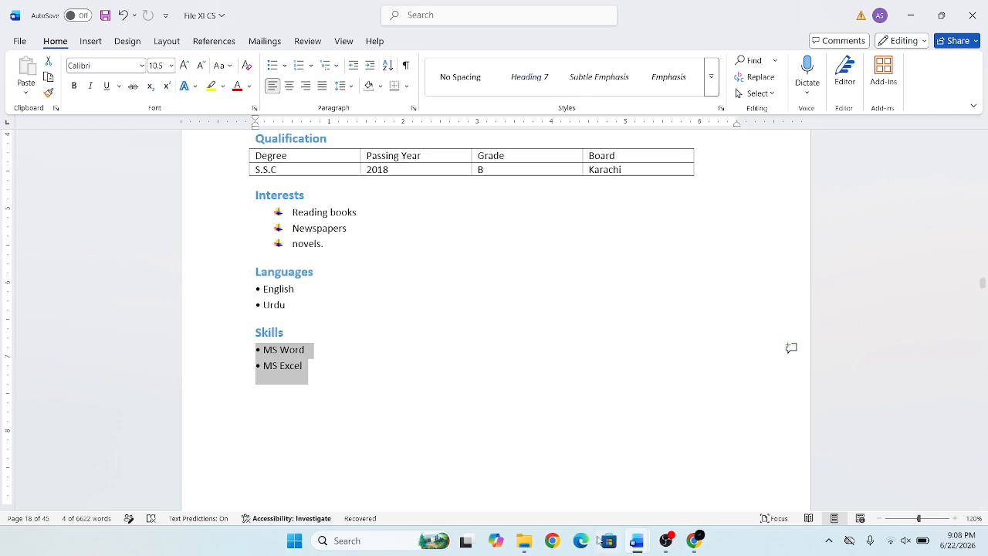
click(635, 459)
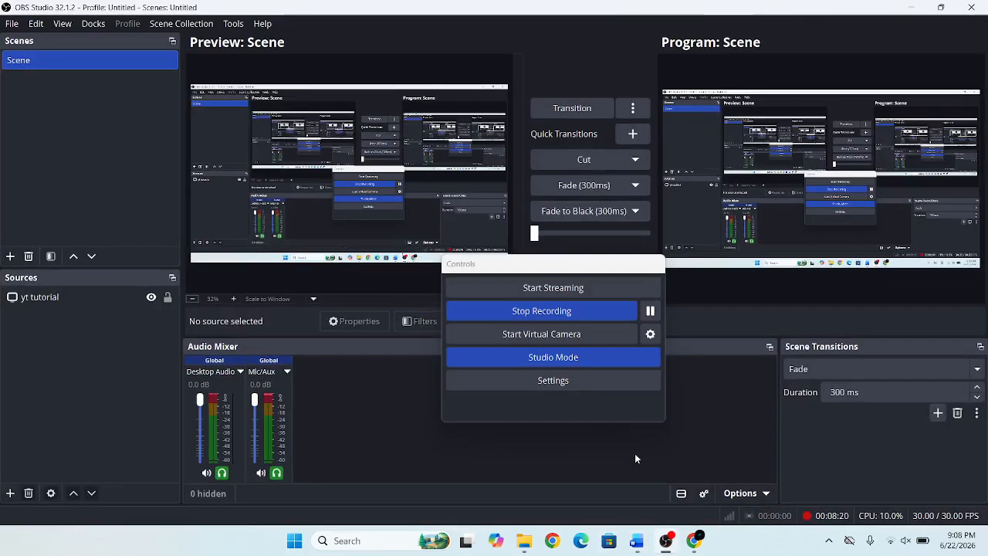